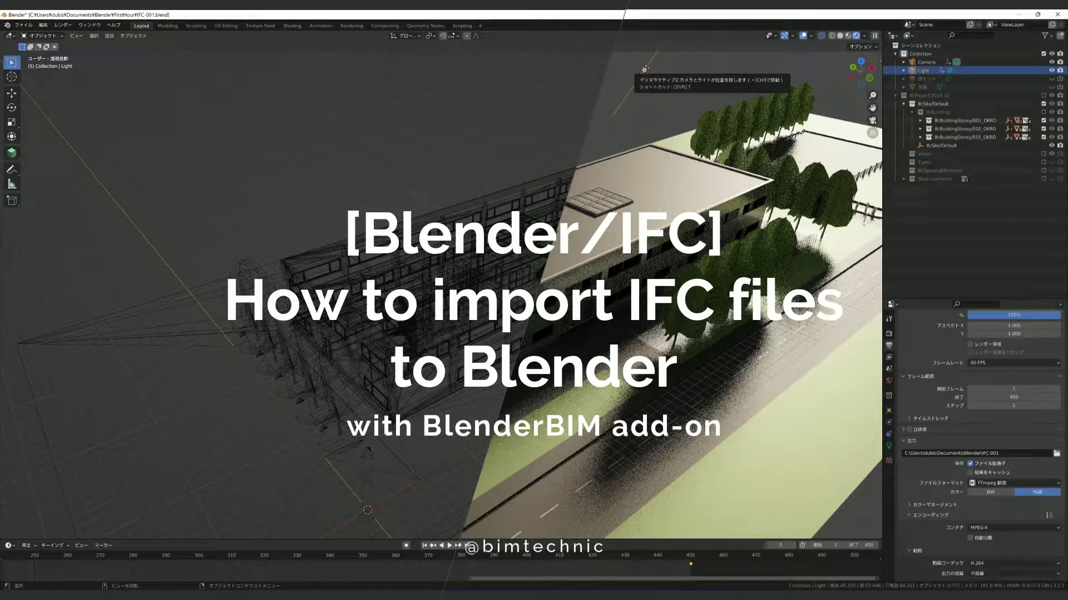
- Rotate the light with its viewport gizmo so the building's rendered shadows point in a new direction
left_click_drag(644, 69, 629, 88)
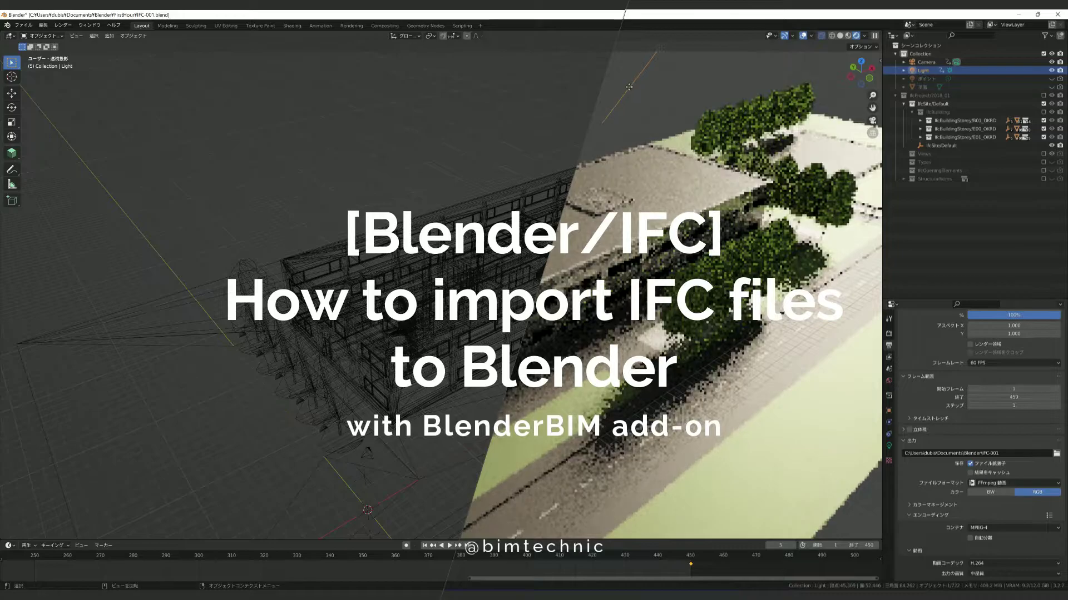
left_click_drag(629, 88, 624, 88)
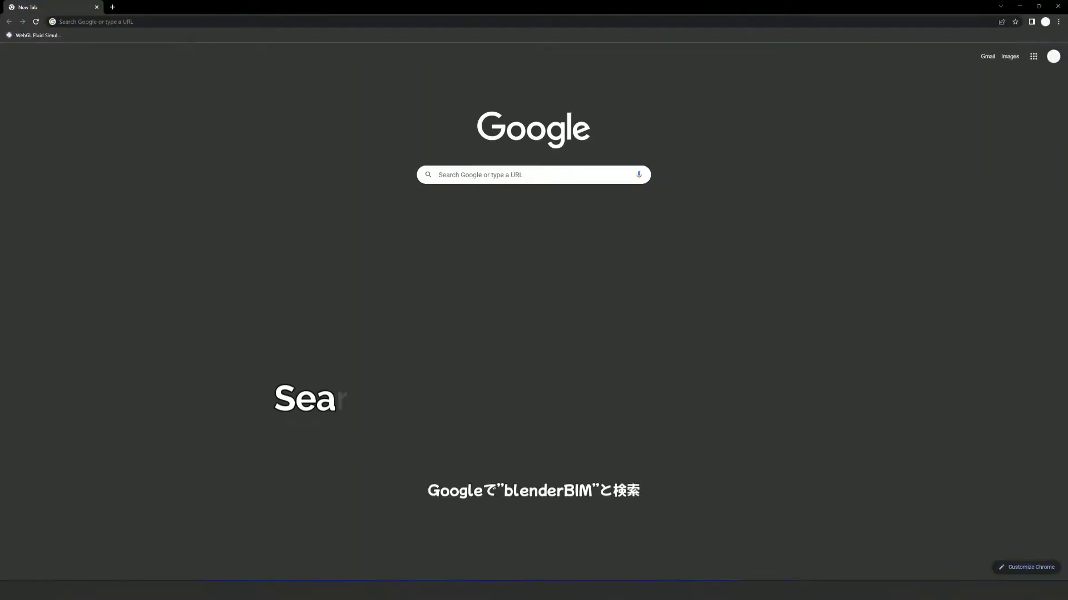
- Search Google for 'blenderBIM'
left_click(517, 175)
type("blen")
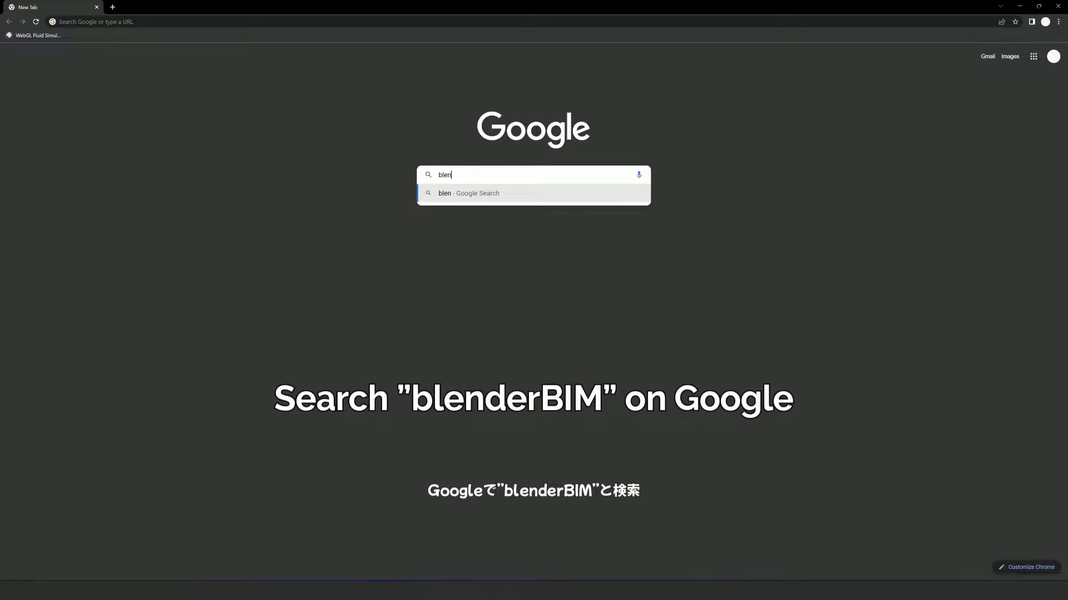
type("derBIM")
key("Return")
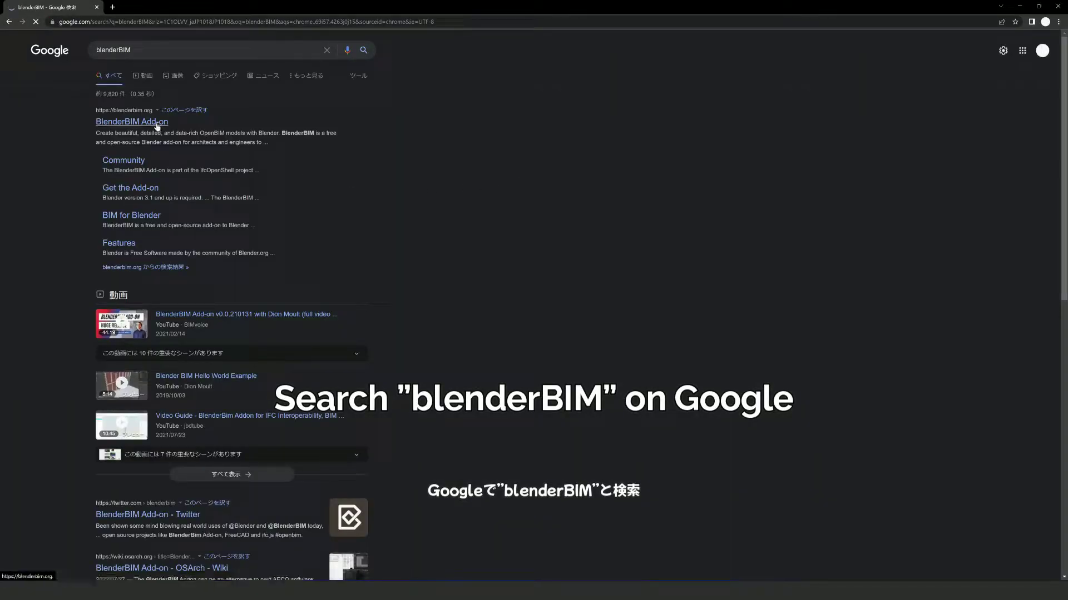
- Open the BlenderBIM Add-on result and proceed via 'Whatever, let me use it anyway'
left_click(156, 124)
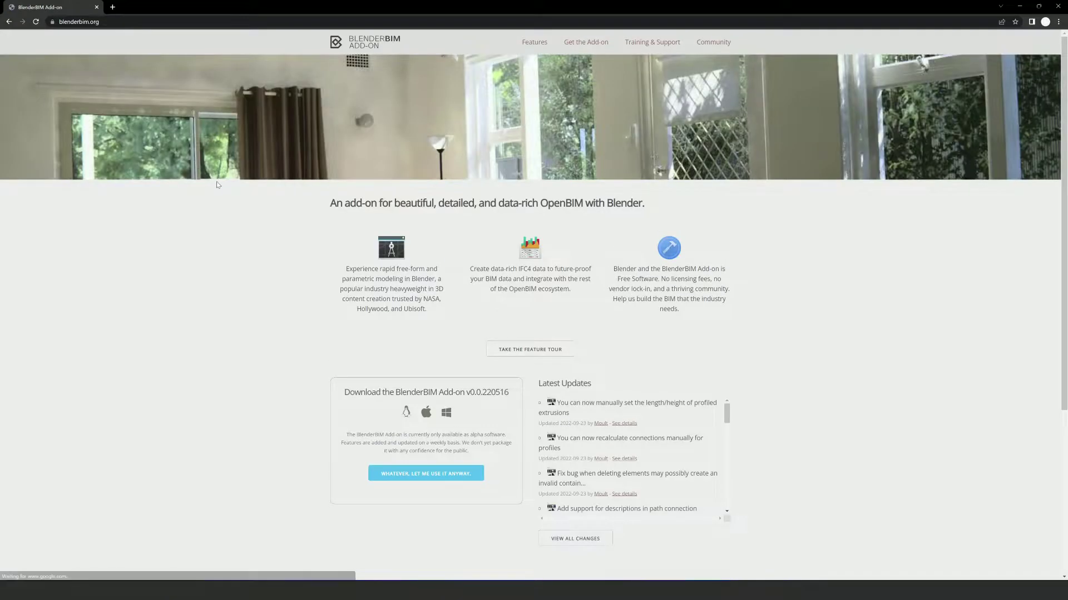
scroll(378, 309, "down", 1)
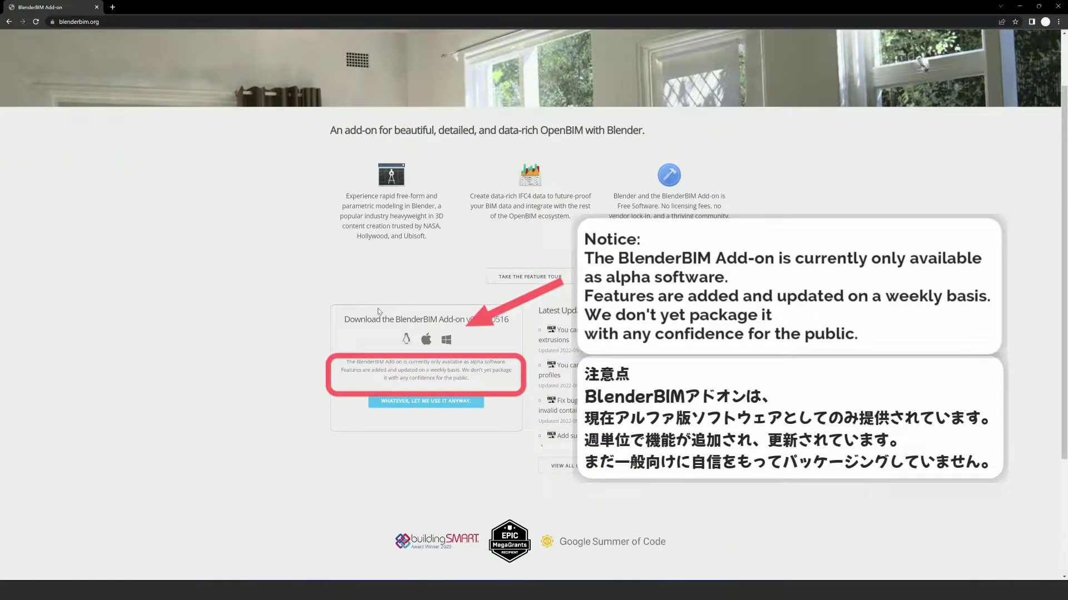
scroll(378, 308, "down", 1)
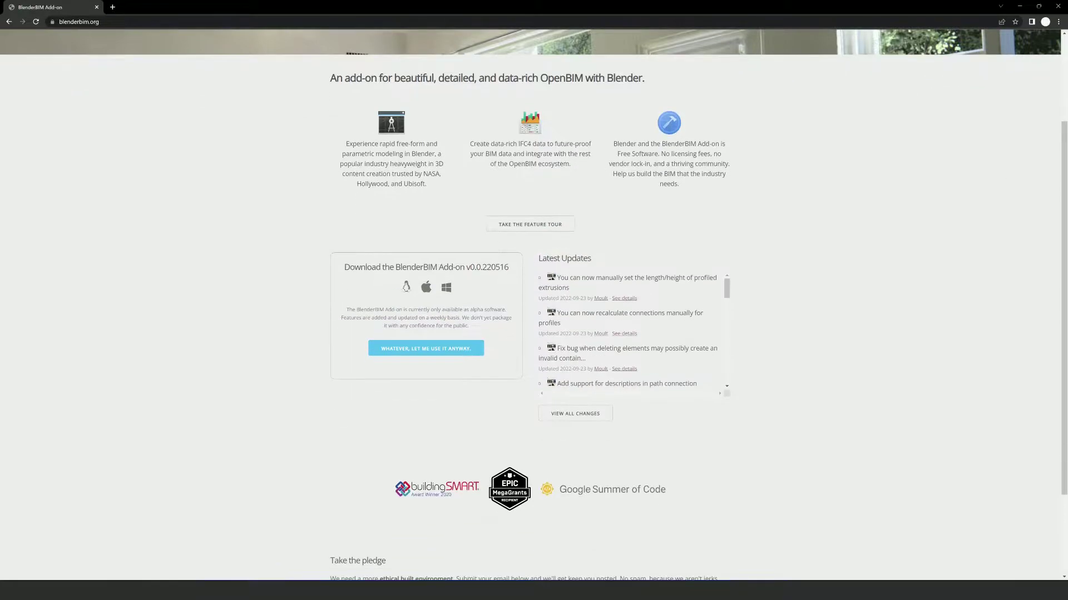
left_click(405, 349)
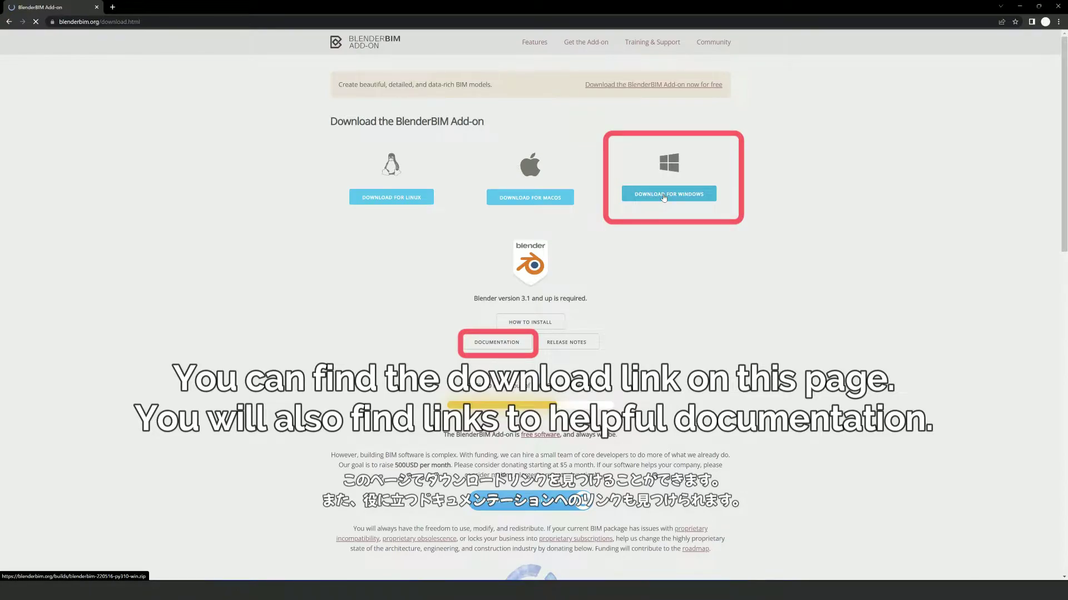
- Download the Windows zip blenderbim-220516-py310-win.zip into the Downloads folder
left_click(664, 197)
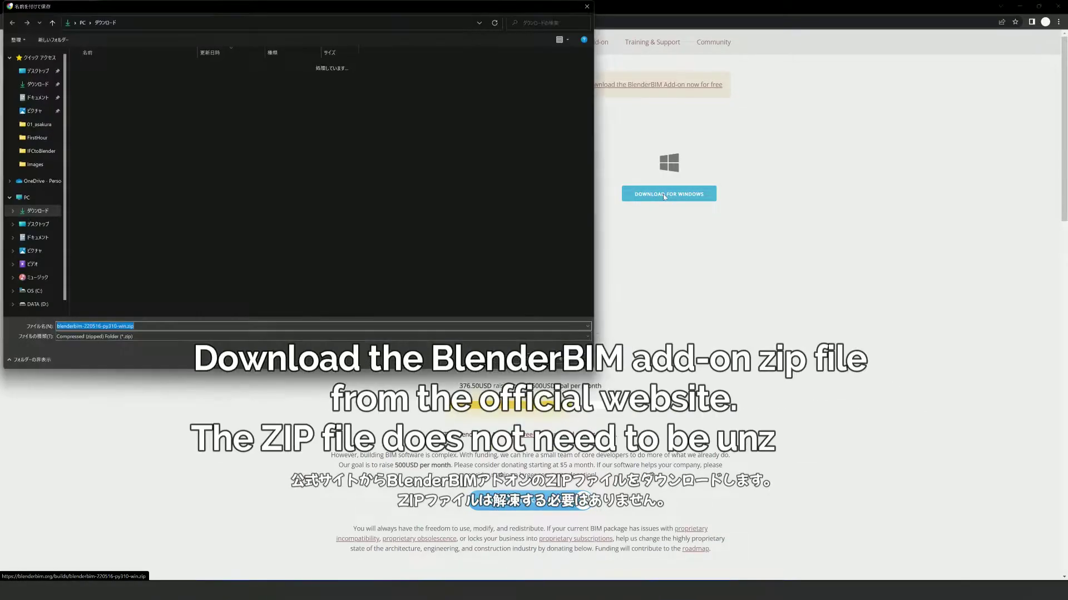
key("Return")
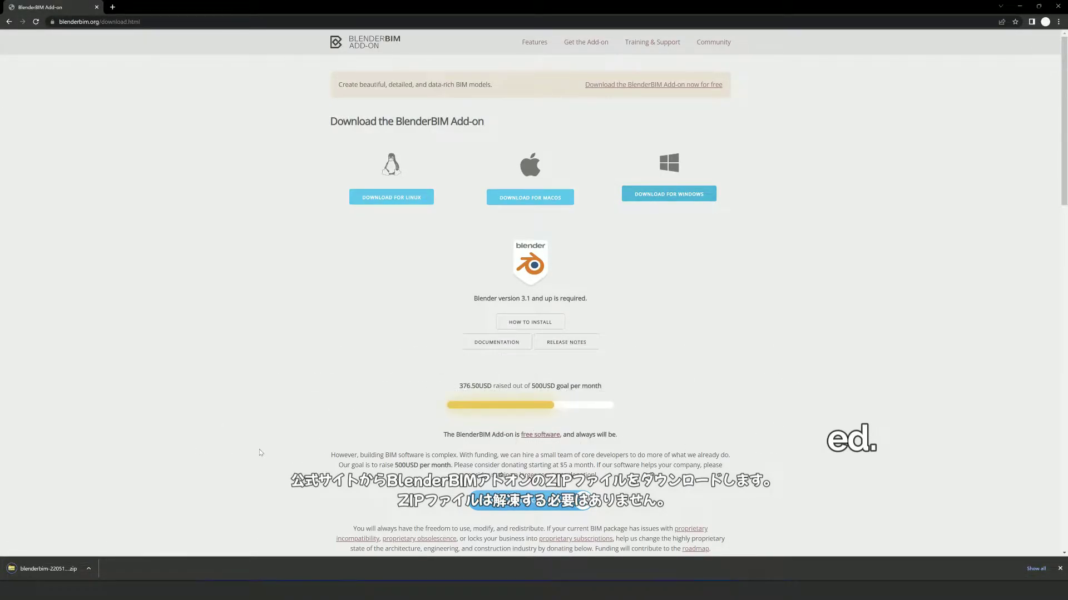
left_click(88, 569)
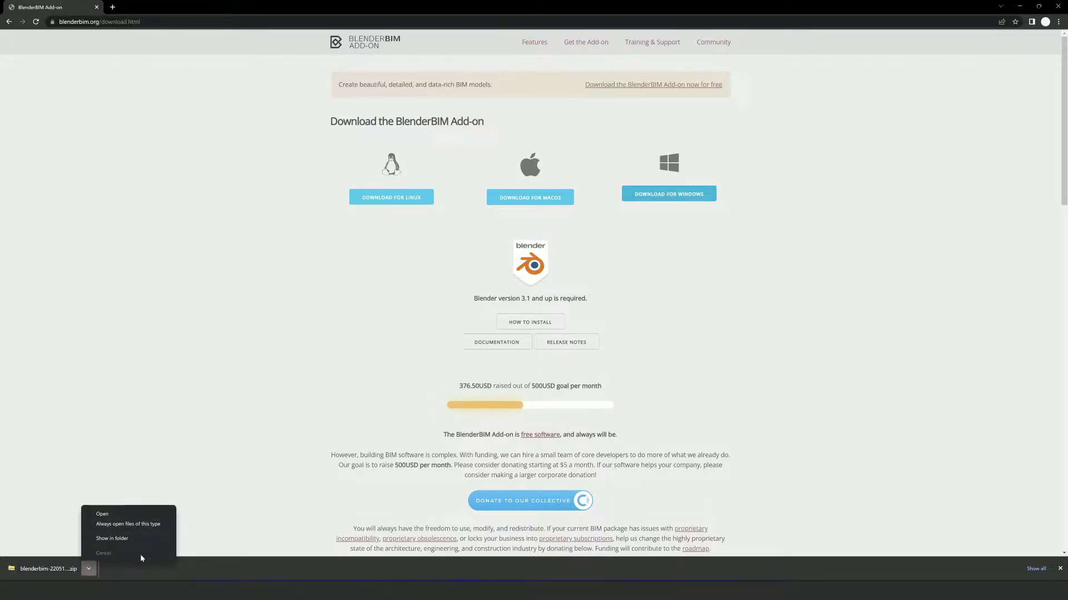
- Place the BlenderBIM zip in Documents\Blender\addon and launch Blender from the Start menu
left_click(134, 538)
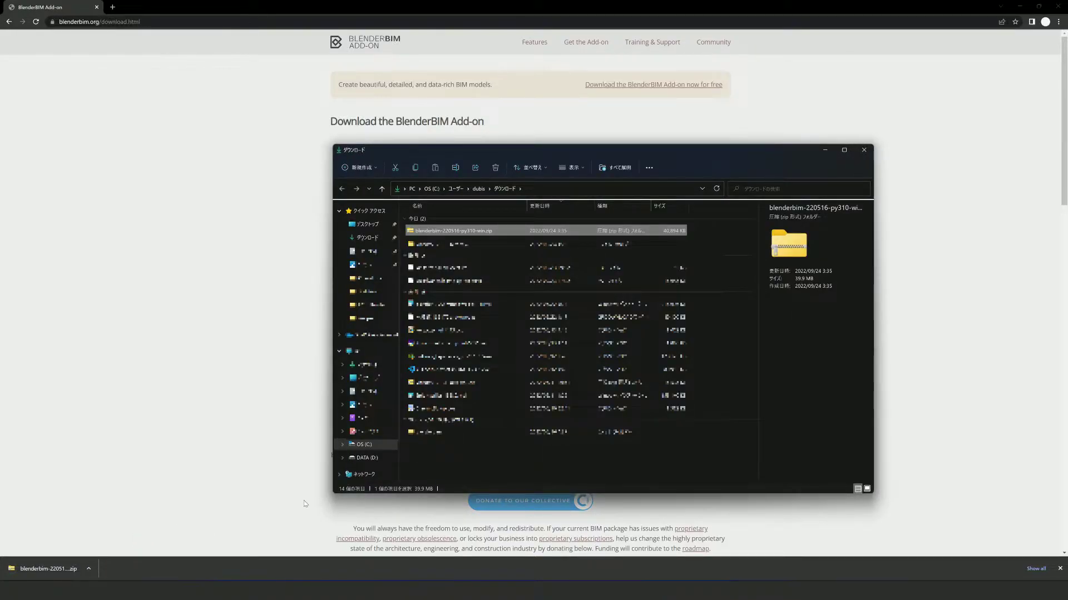
left_click(367, 391)
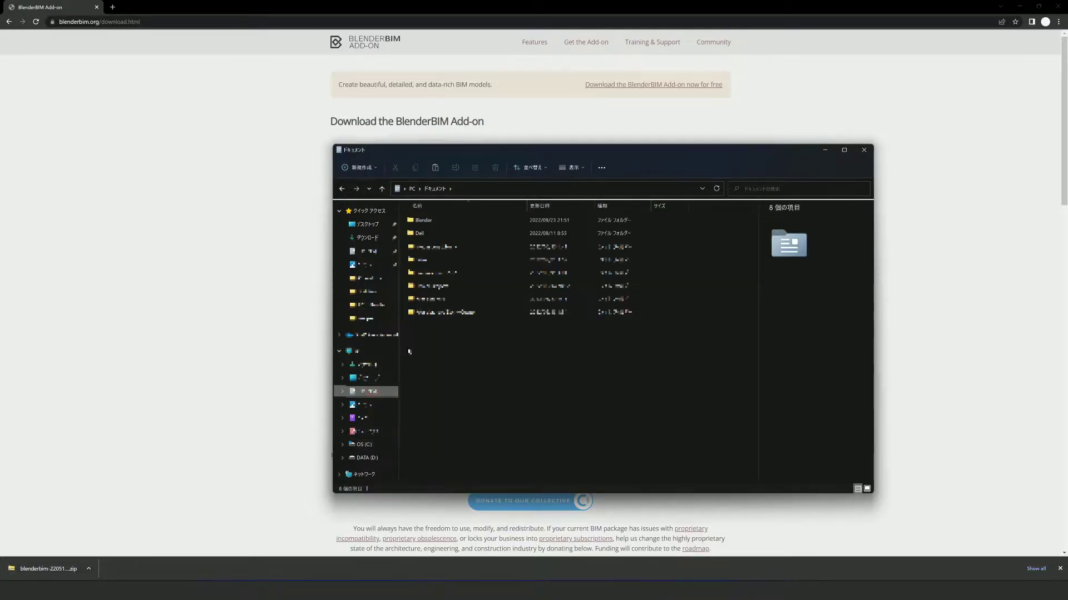
double_click(423, 221)
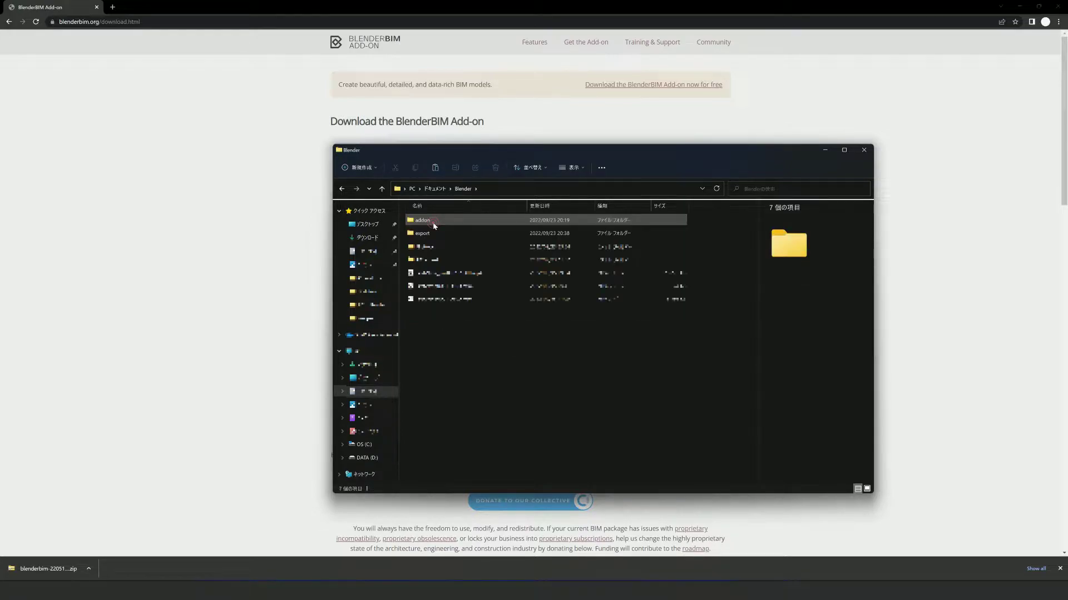
left_click(435, 224)
double_click(435, 224)
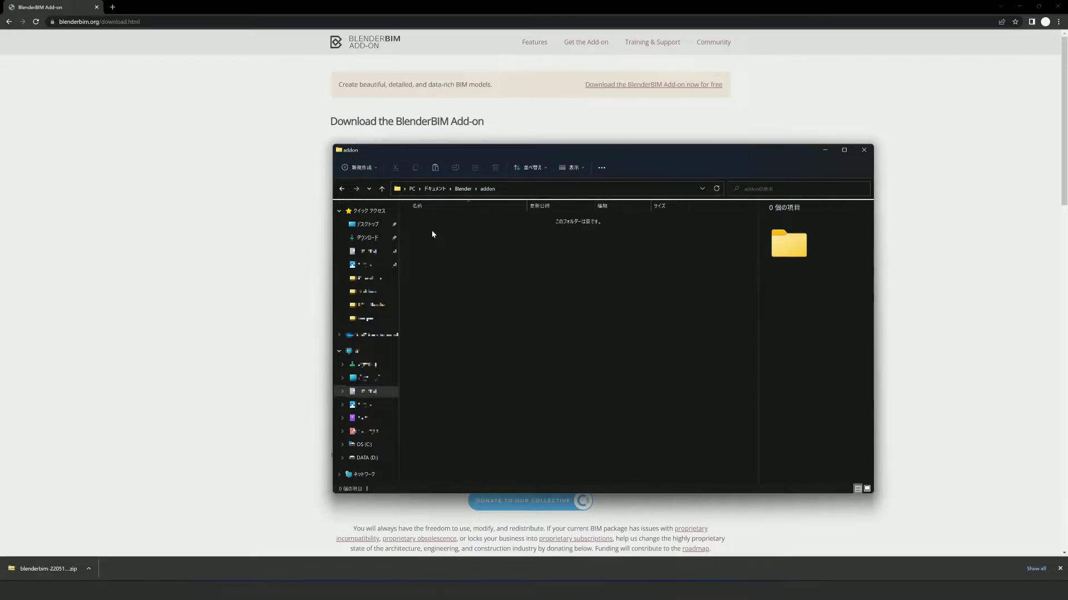
left_click(439, 239)
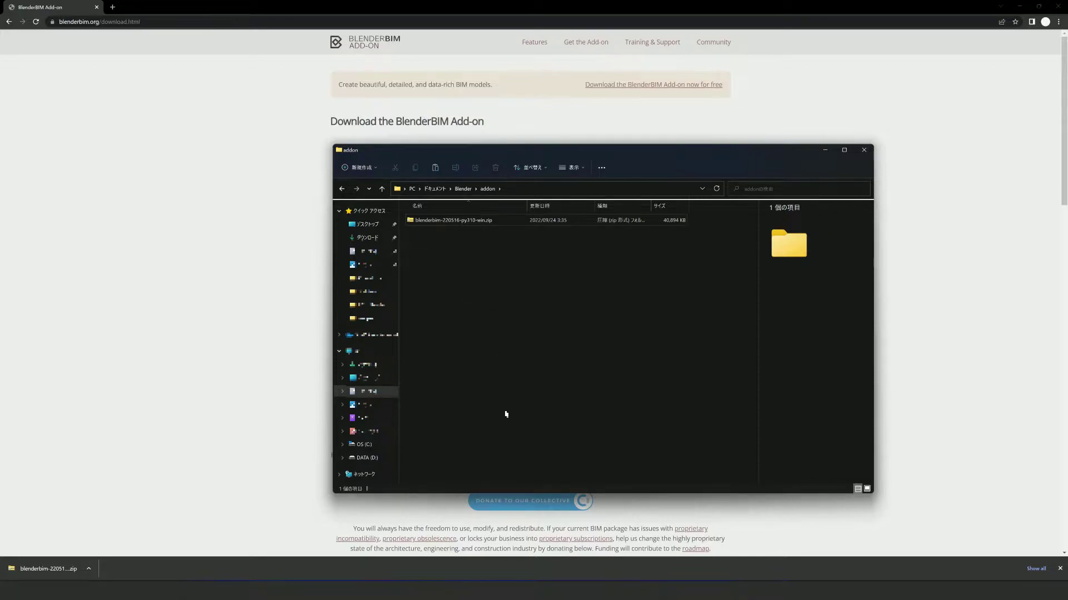
key("super")
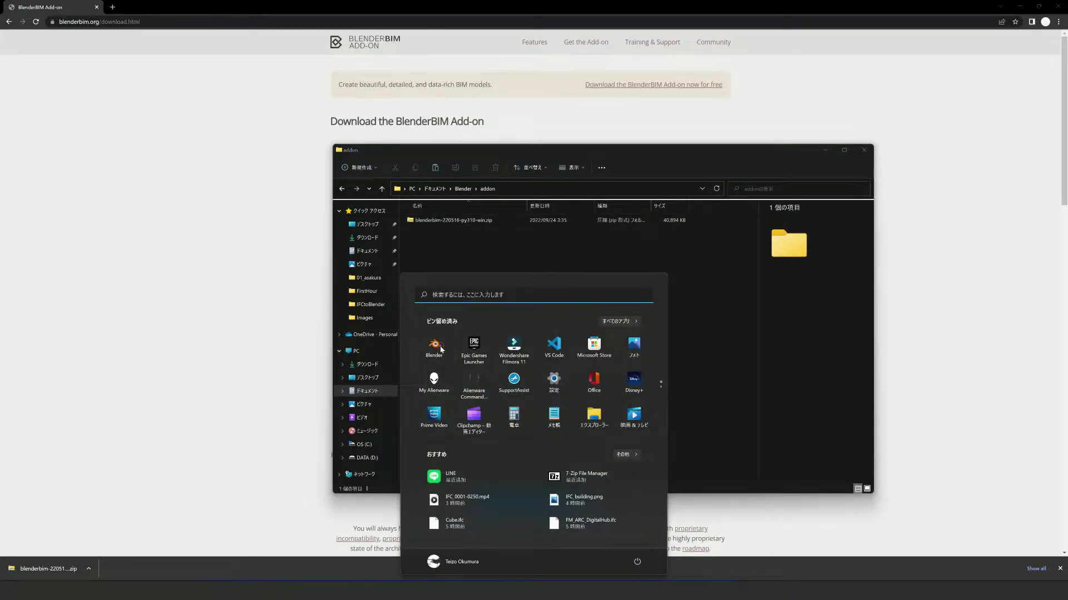
left_click(449, 342)
- Install the BlenderBIM zip from Documents\Blender\addon through Preferences > Add-ons > Install
left_click(402, 391)
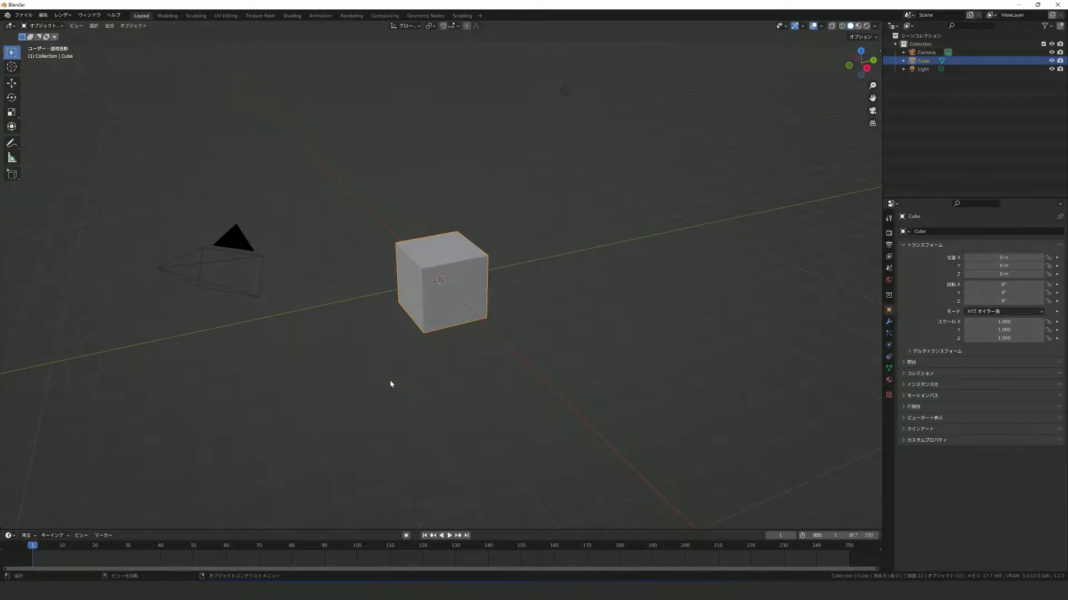
left_click(44, 17)
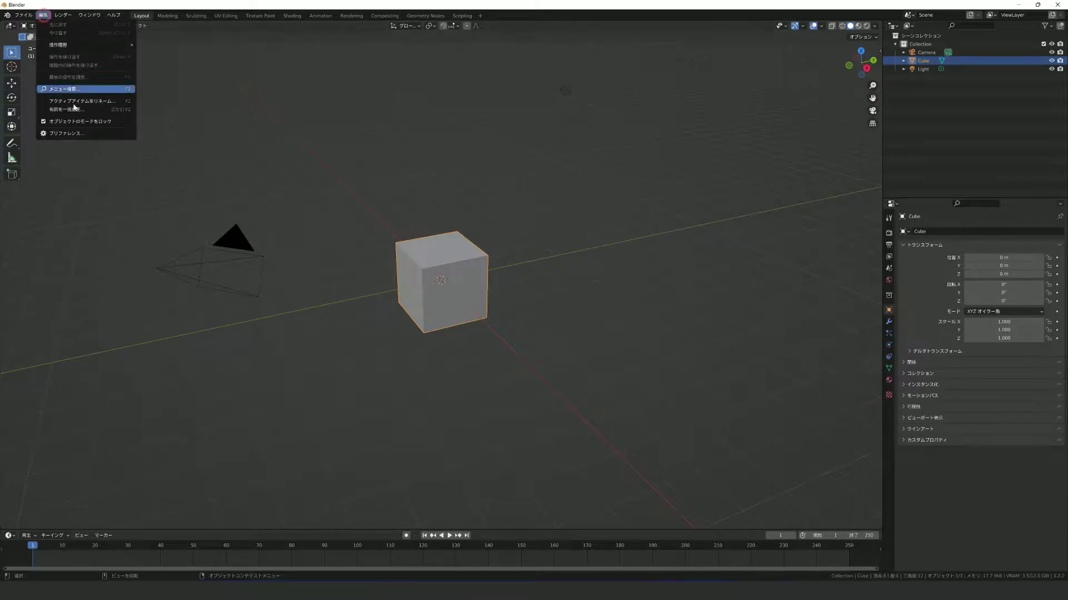
left_click(85, 134)
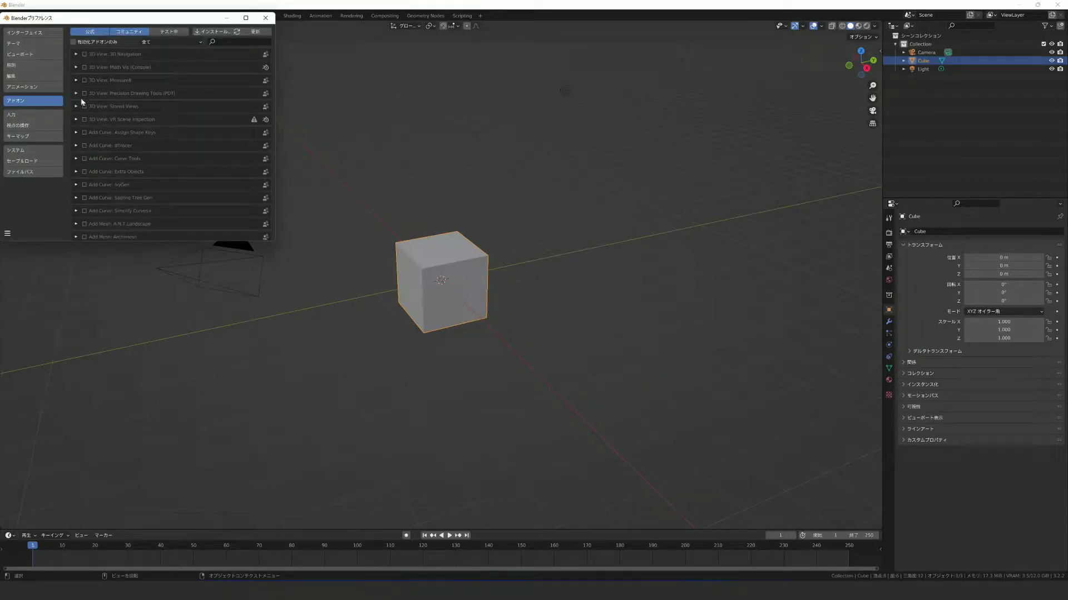
left_click(211, 34)
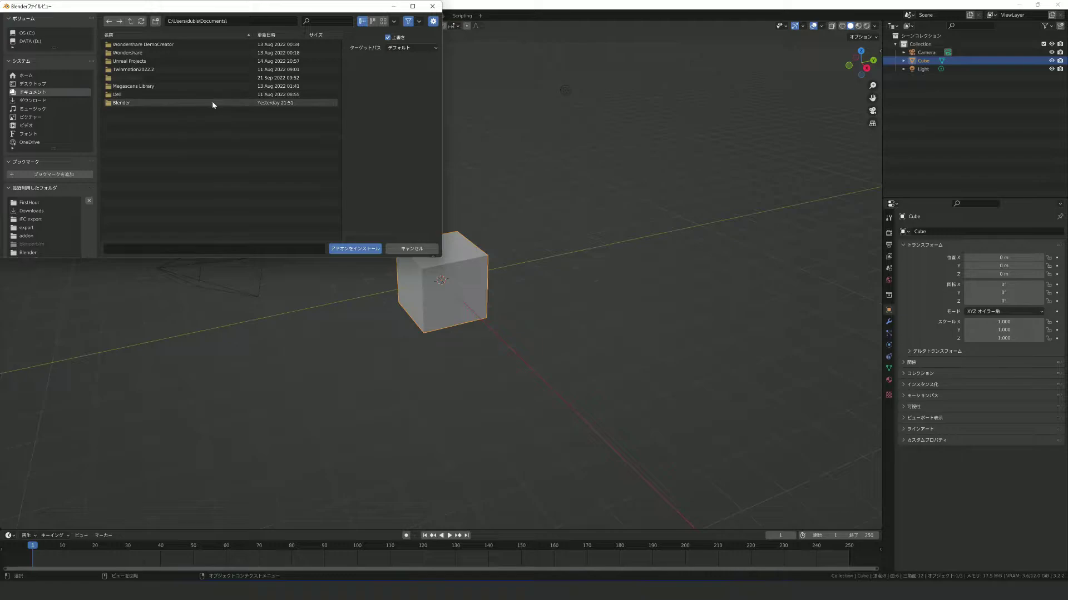
double_click(213, 103)
double_click(167, 69)
left_click(154, 44)
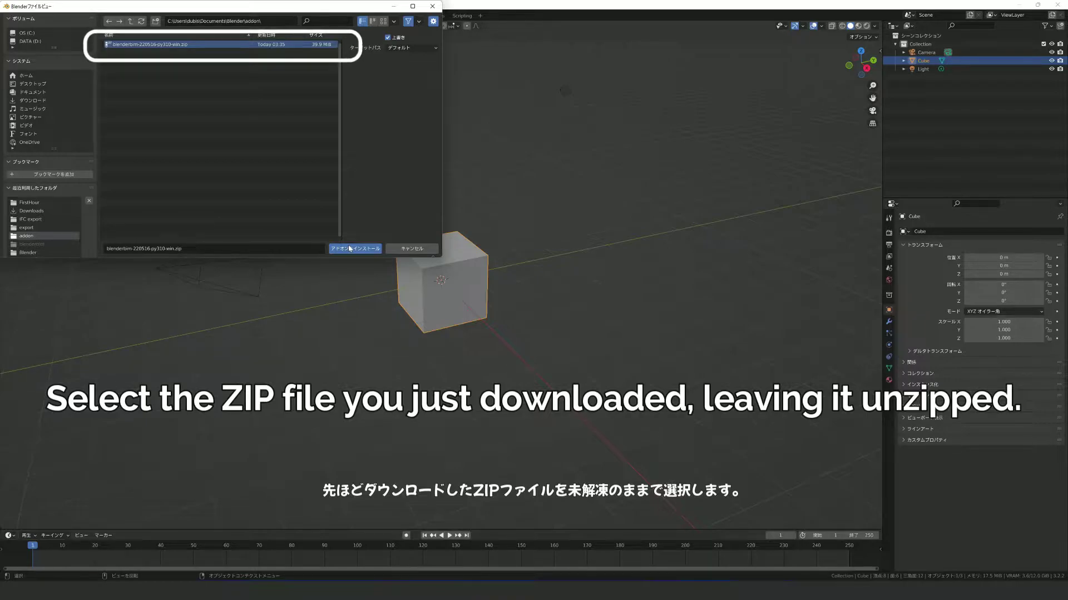
left_click(350, 248)
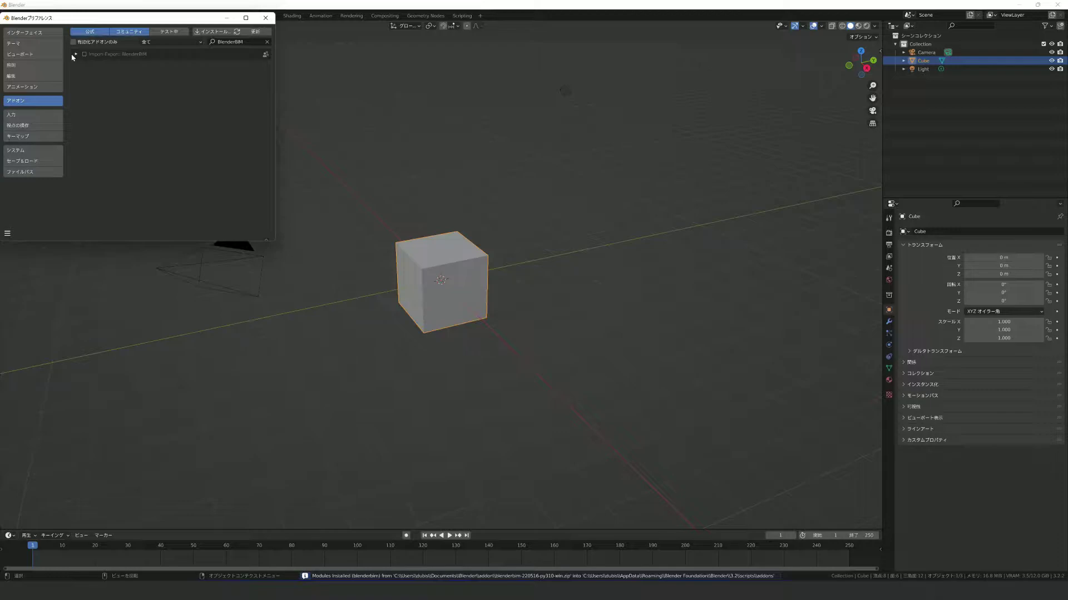
- Tick the Import-Export: BlenderBIM add-on checkbox and close the Preferences window
left_click(76, 54)
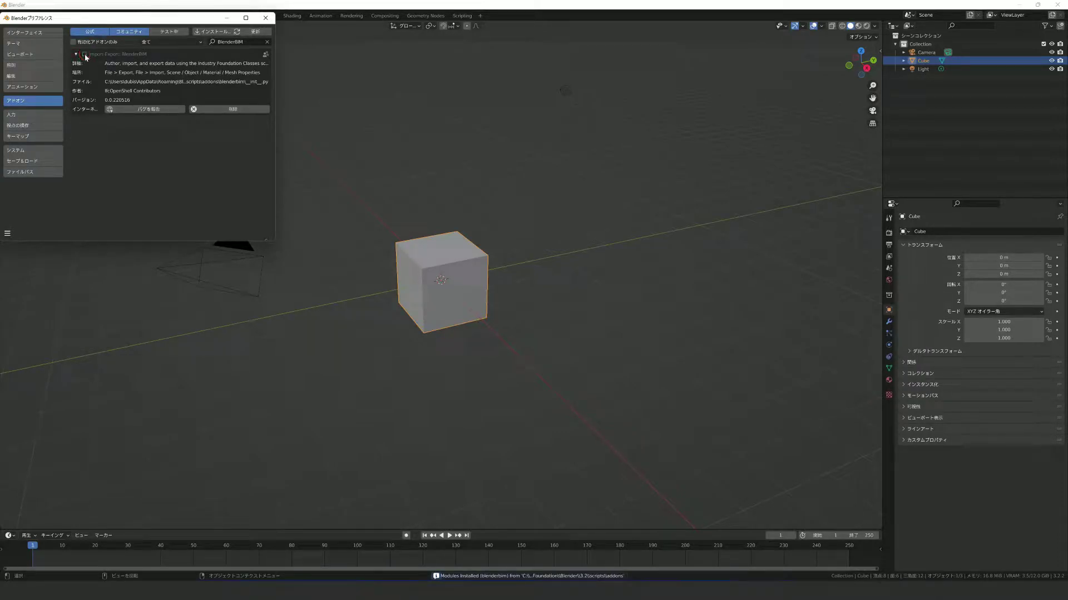
left_click(85, 55)
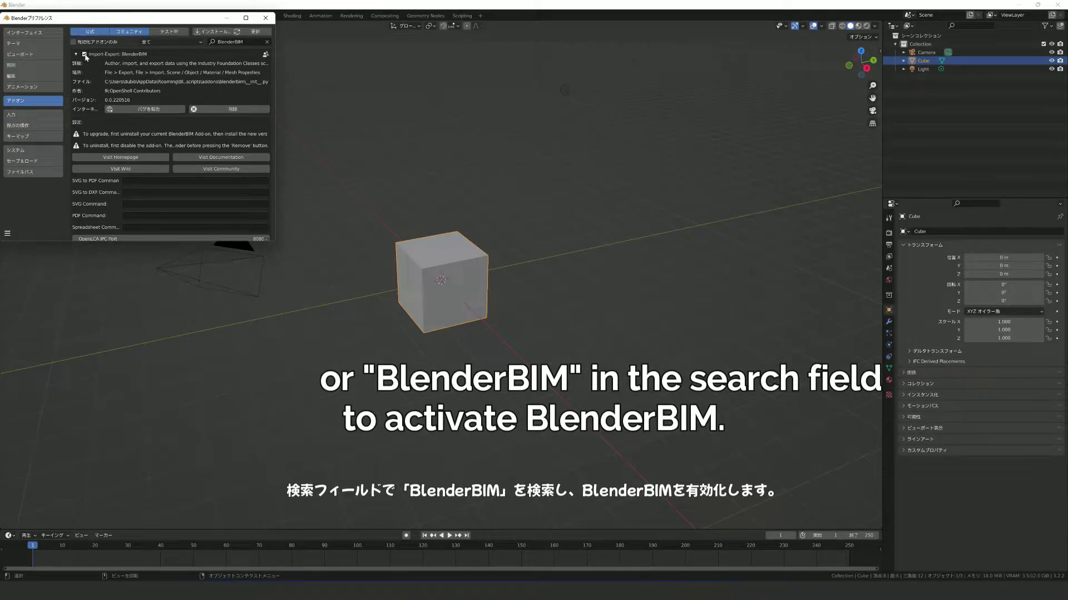
left_click(263, 18)
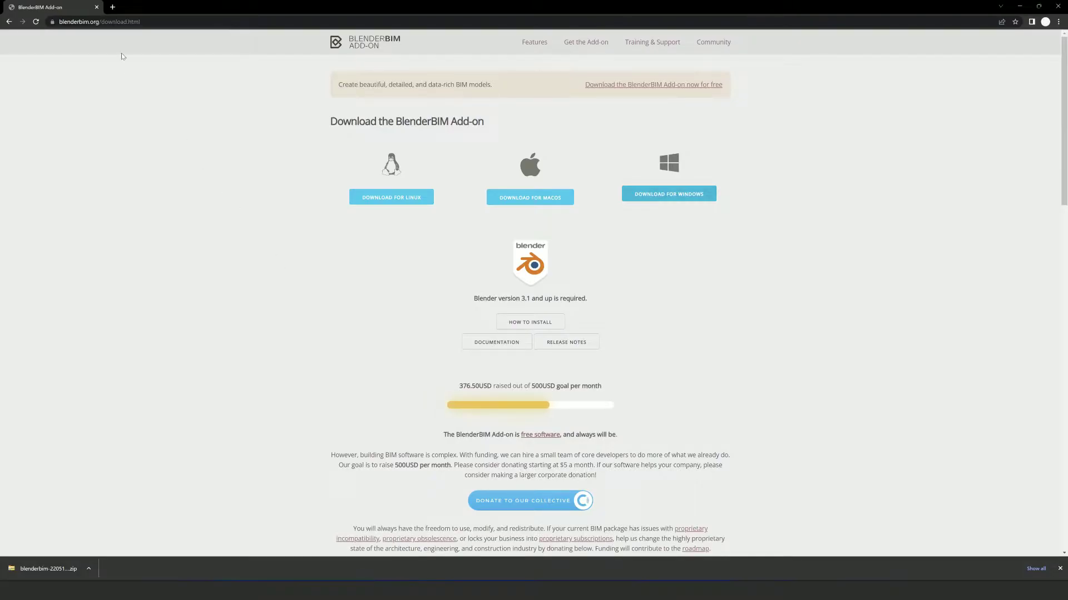
- Search Google for 'IFC wiki example' and open the Examples - IFC Wiki page
left_click(113, 24)
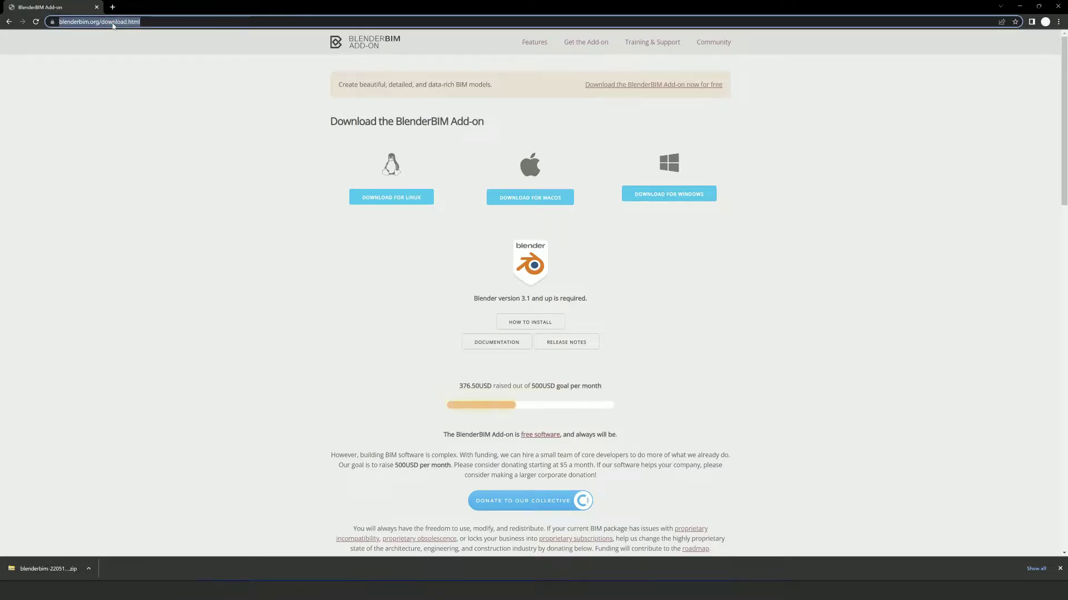
type("IFC ")
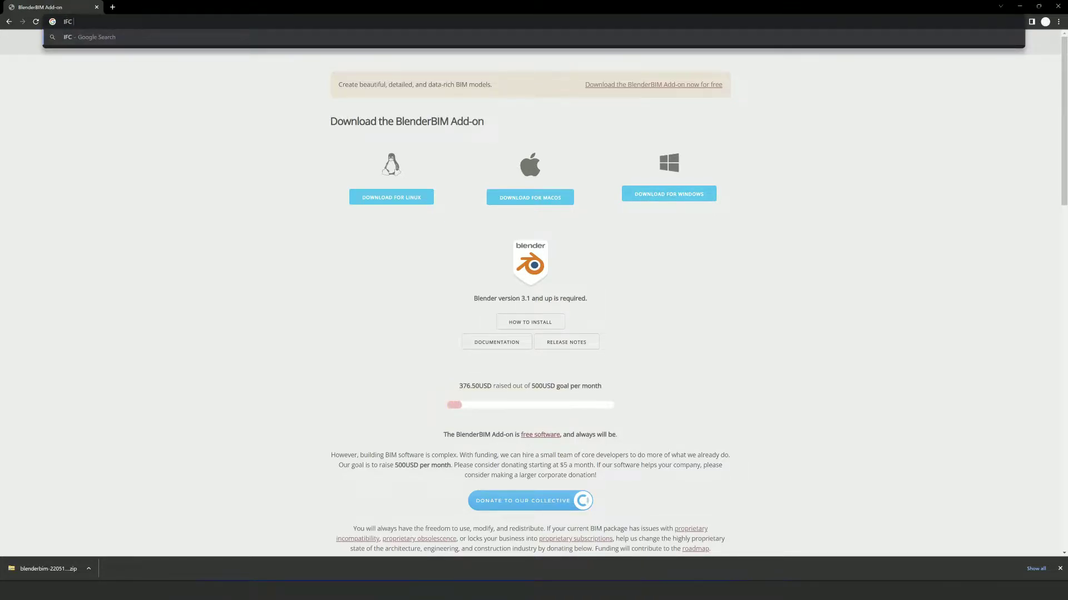
type("wiki exam")
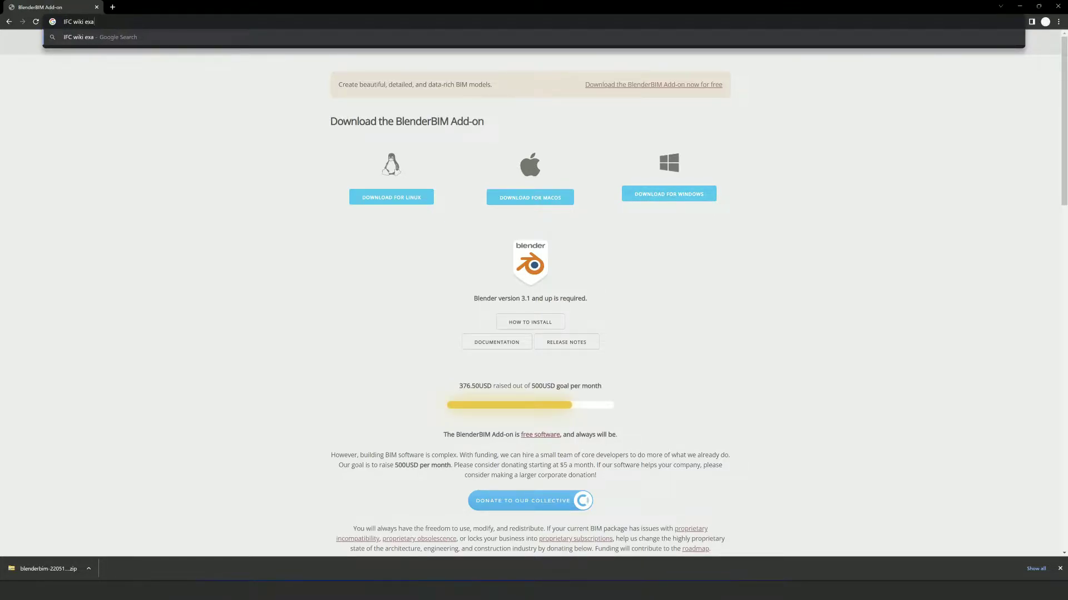
type("ple")
key("Return")
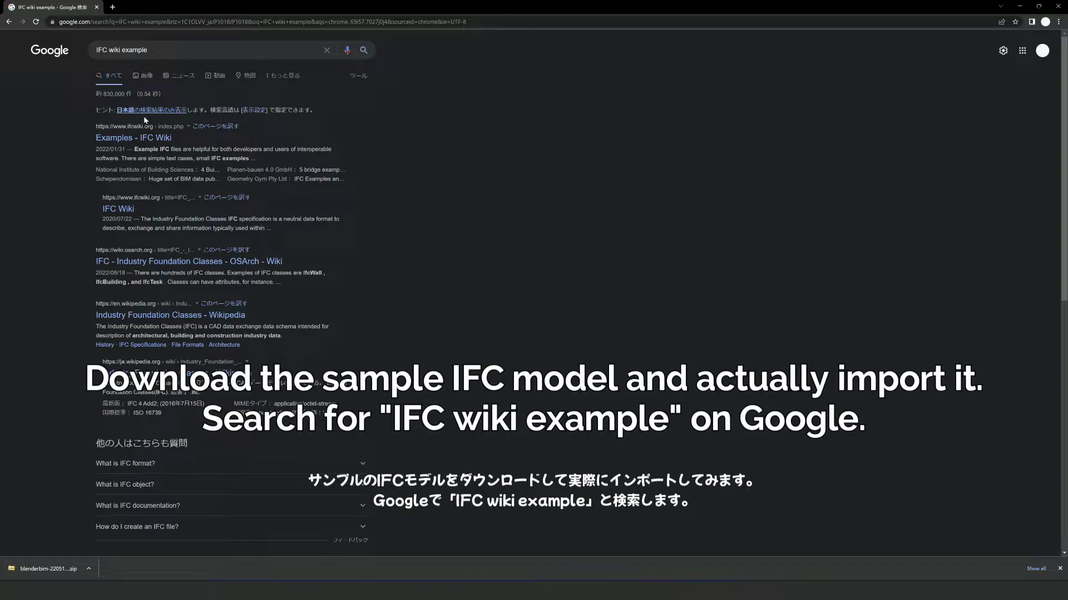
left_click(148, 139)
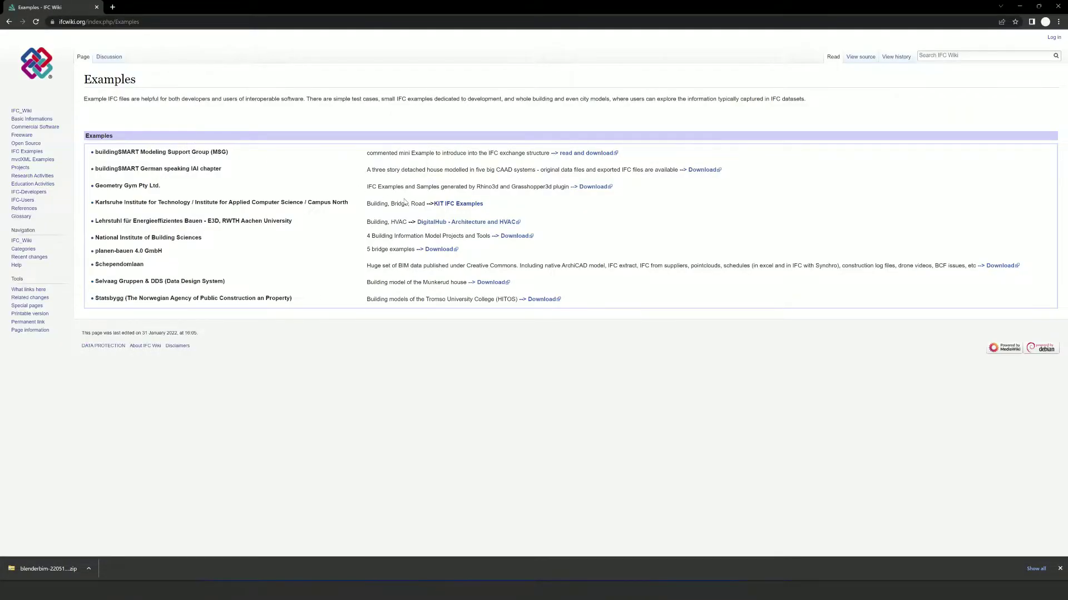
- Open the DigitalHub repo's Version_1/FM_ARC_DigitalHub.ifc as raw text in the browser
left_click(455, 222)
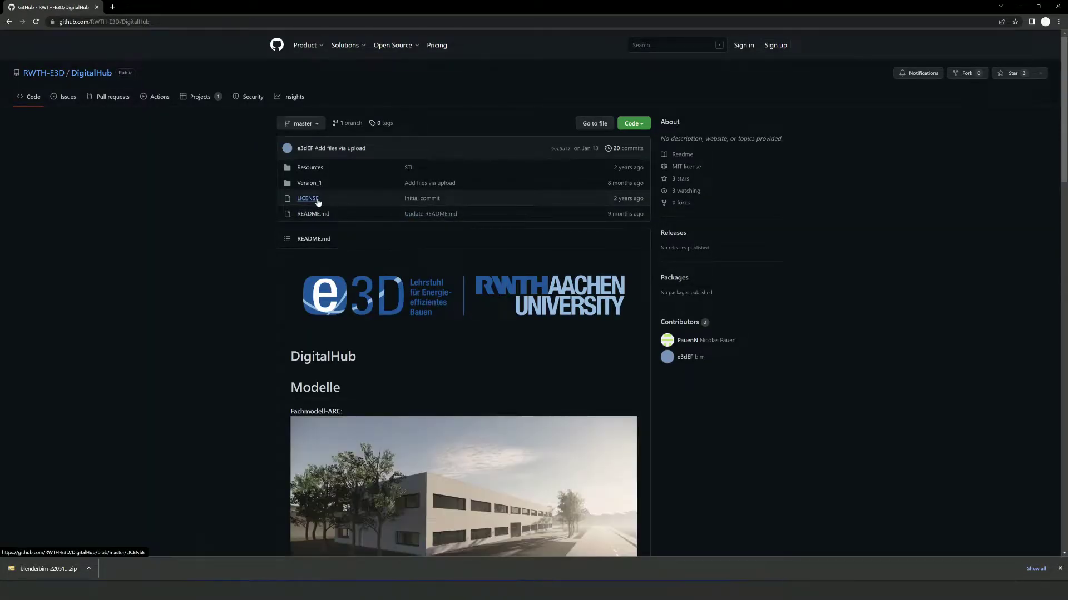
left_click(306, 184)
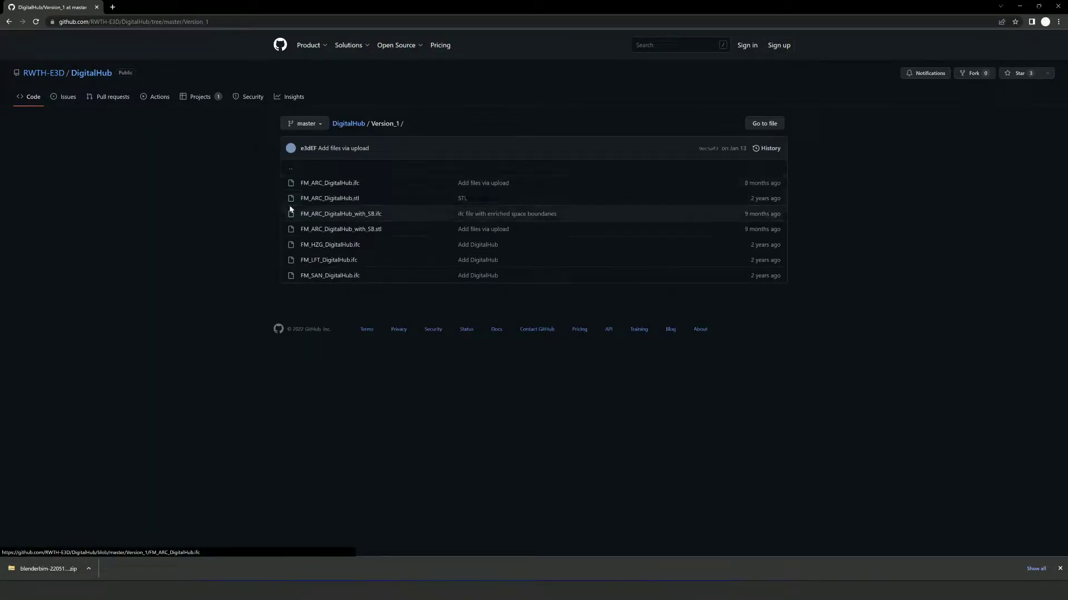
left_click(354, 183)
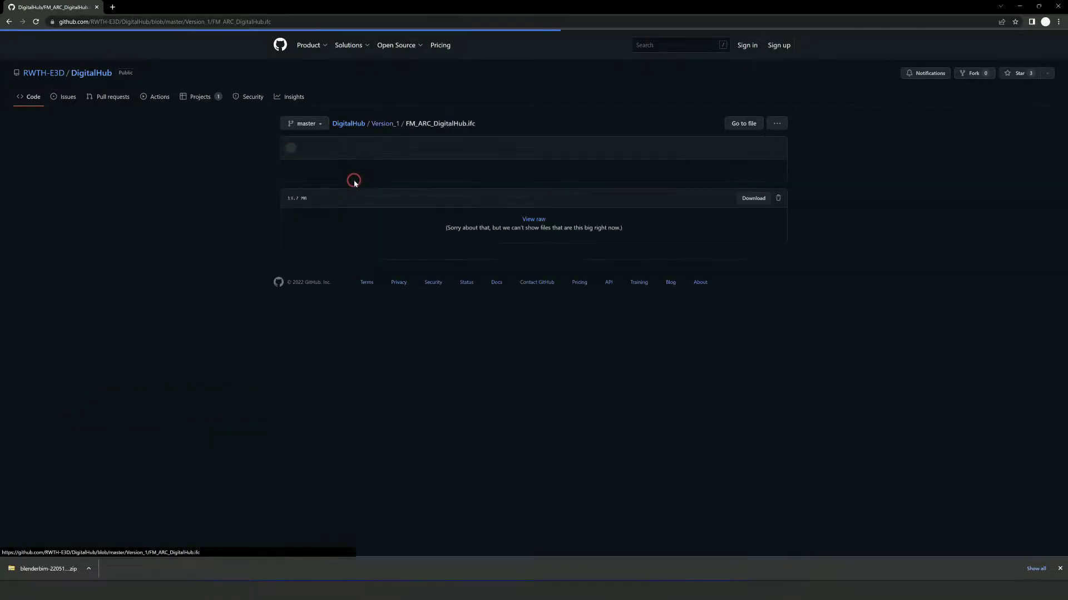
left_click(753, 199)
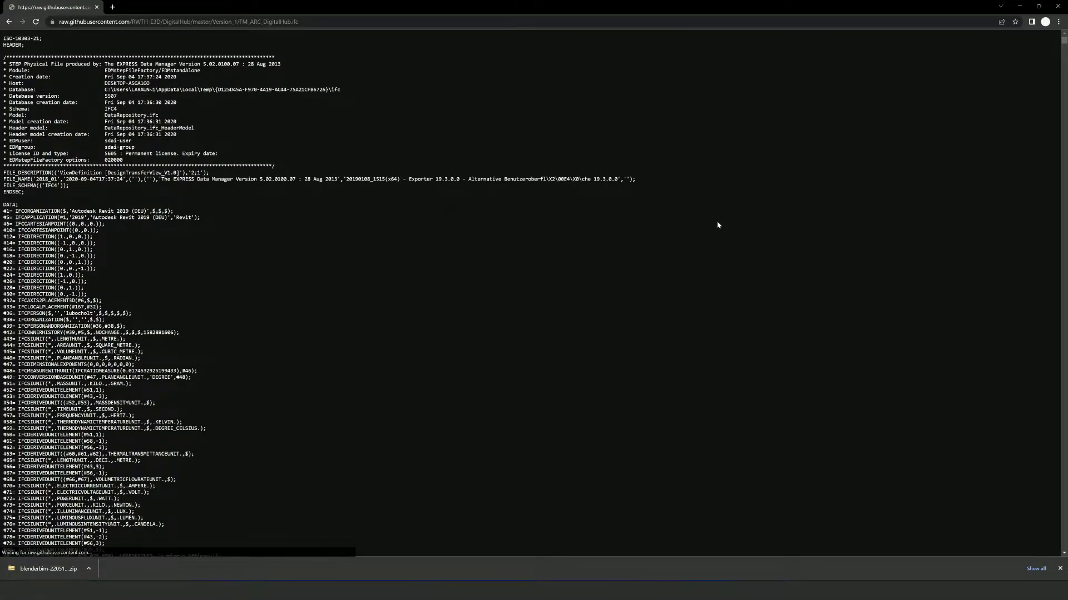
- Save the raw page as FM_ARC_DigitalHub.ifc in Downloads using the All Files type
right_click(717, 224)
left_click(754, 264)
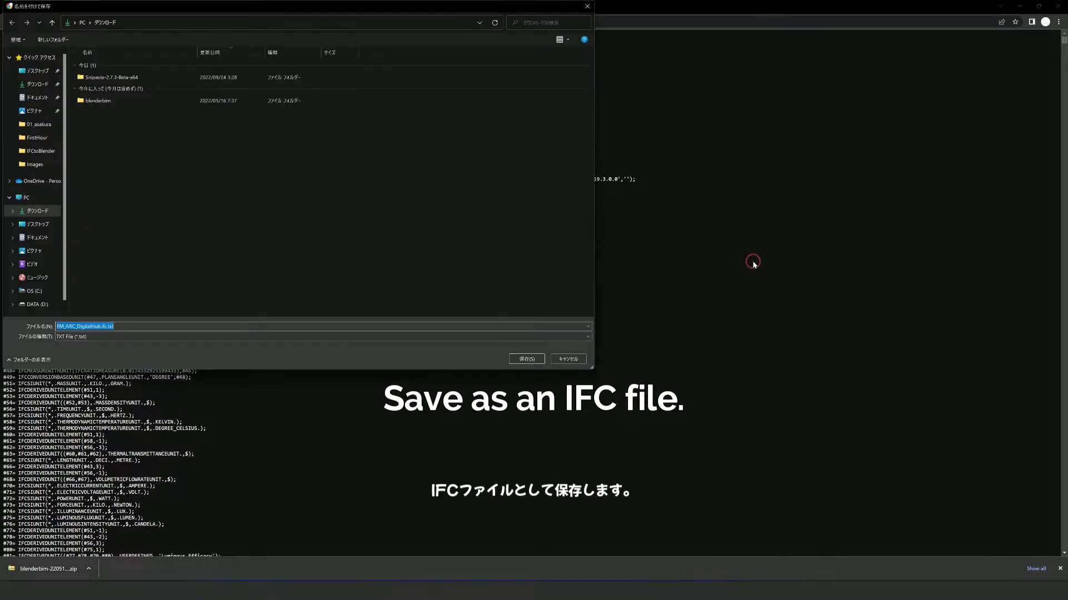
left_click(153, 336)
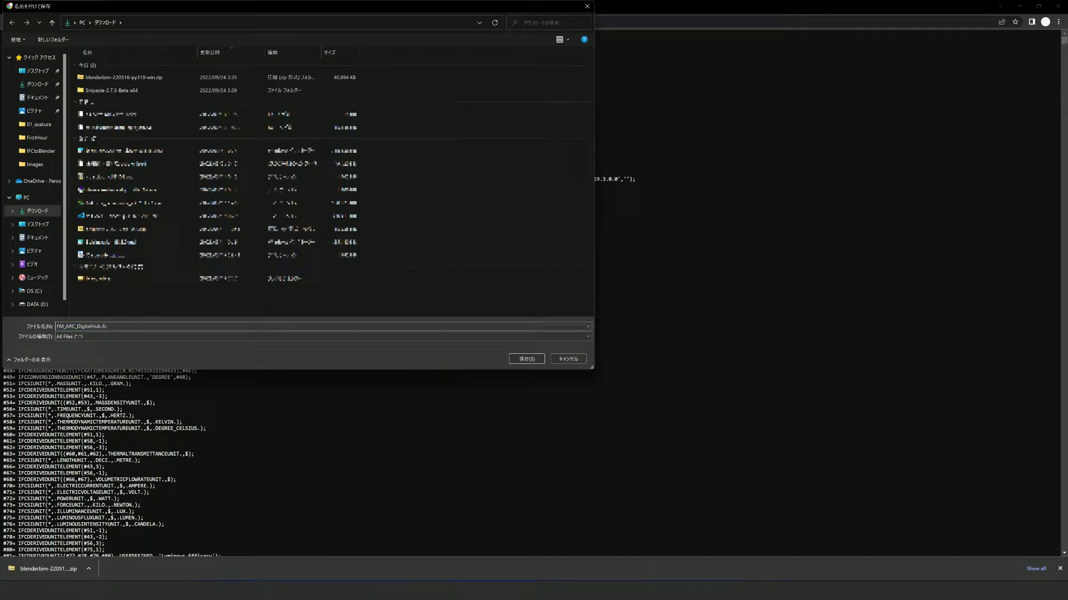
left_click(524, 359)
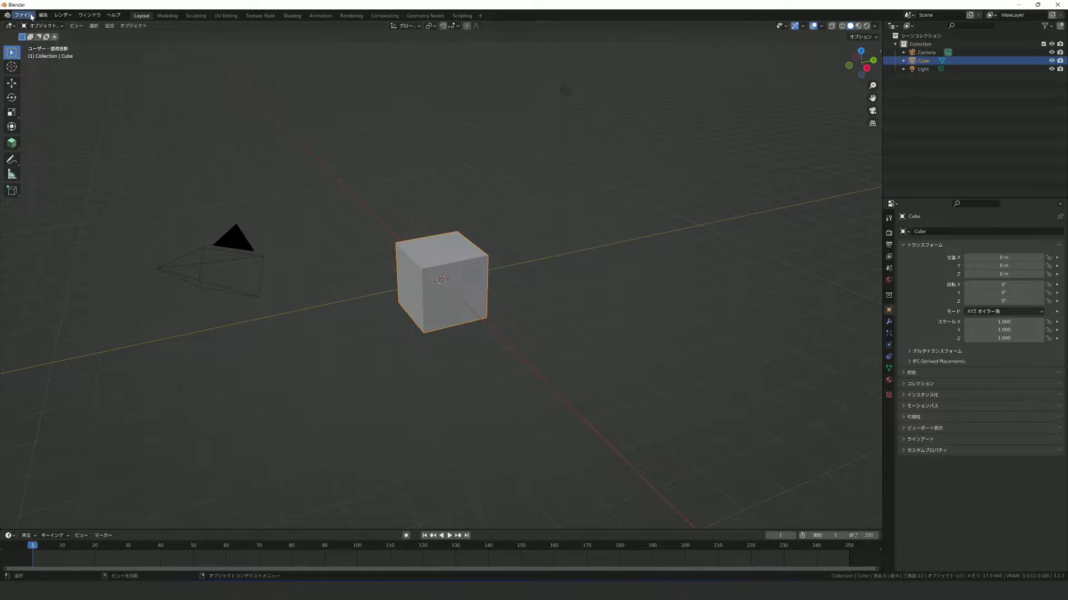
- Check File > Import for IFC, deselect all, and start Load Project under IFC Project Info
left_click(23, 15)
left_click(82, 127)
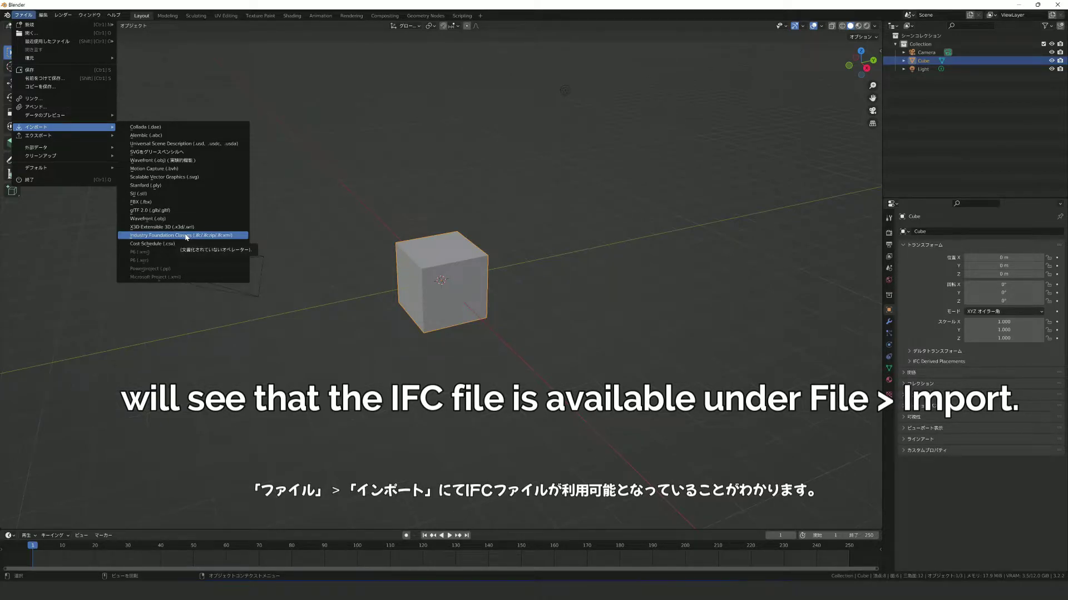
left_click(308, 240)
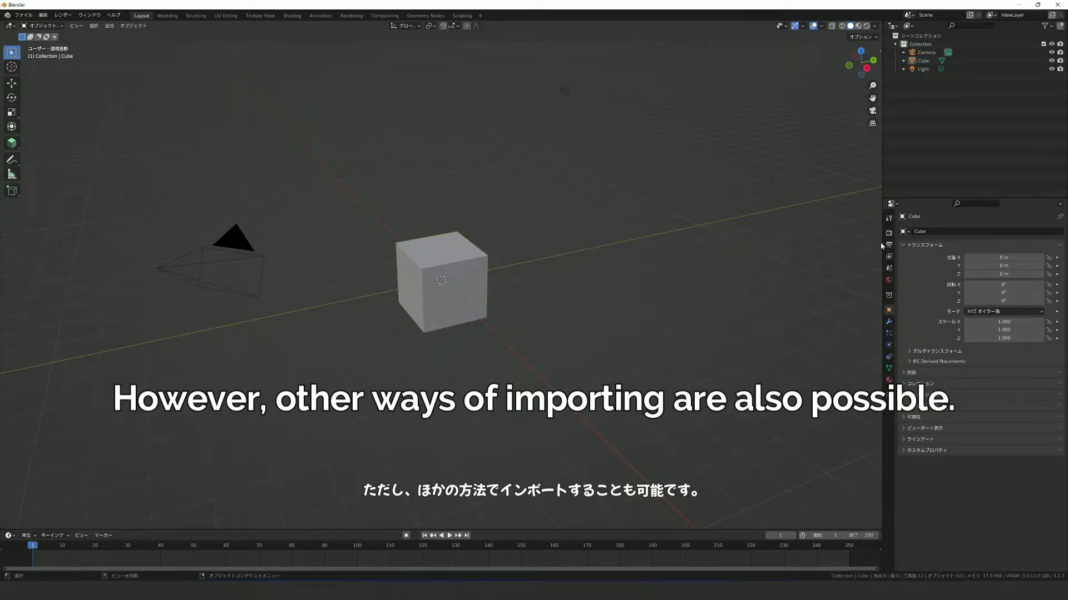
left_click(888, 268)
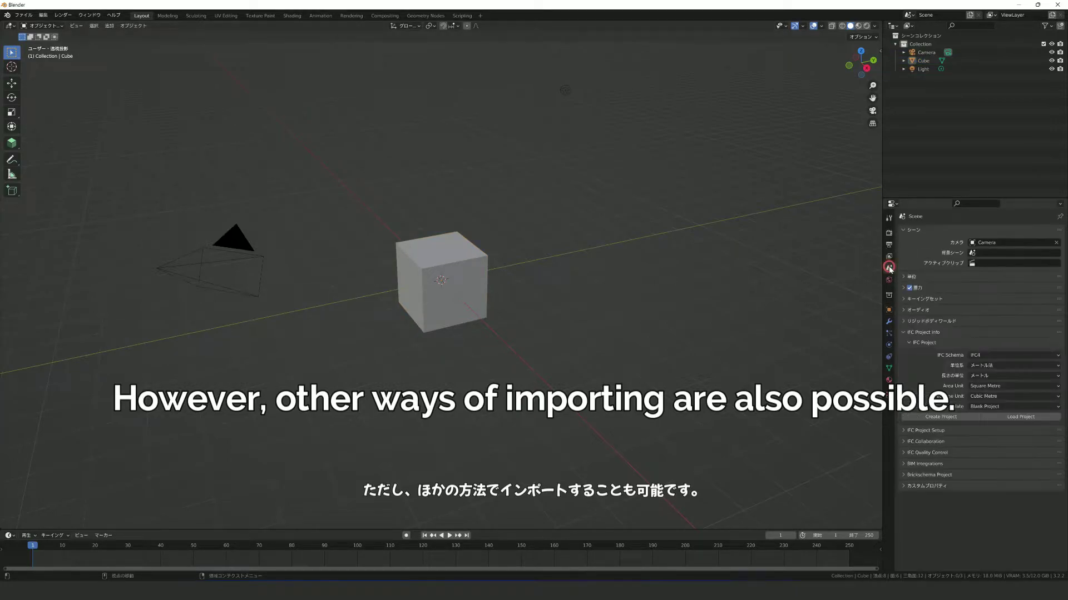
left_click(993, 419)
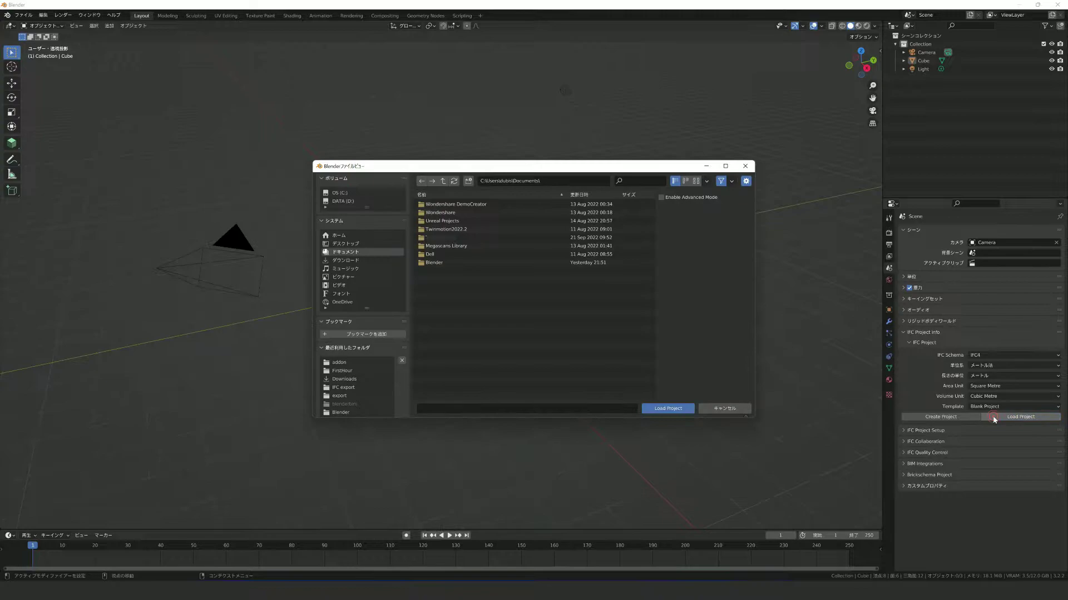
- Load FM_ARC_DigitalHub.ifc from Downloads, then frame and orbit around the building site
left_click(345, 260)
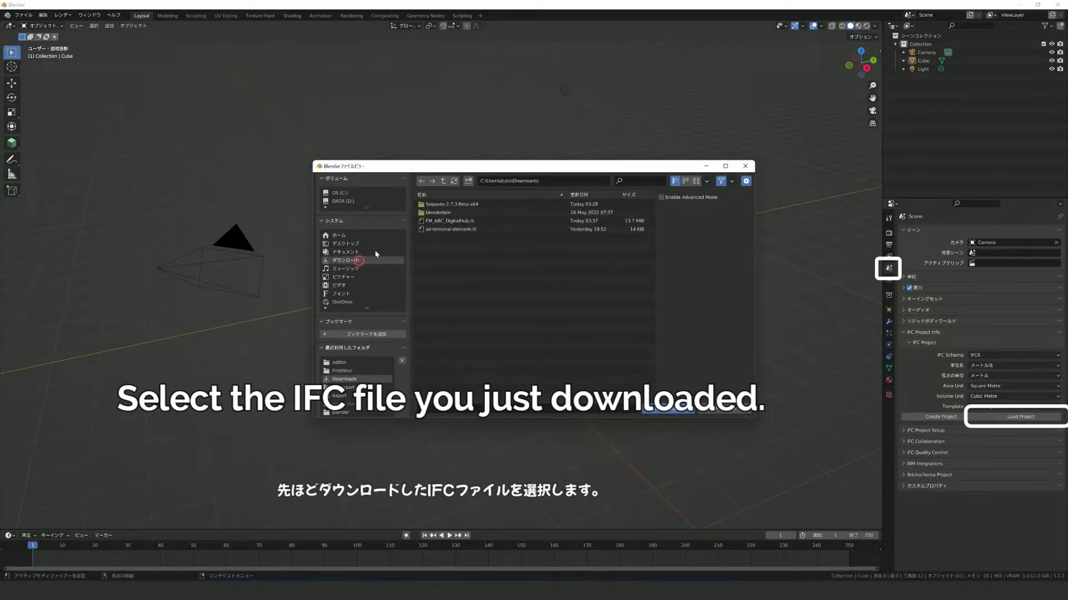
left_click(454, 220)
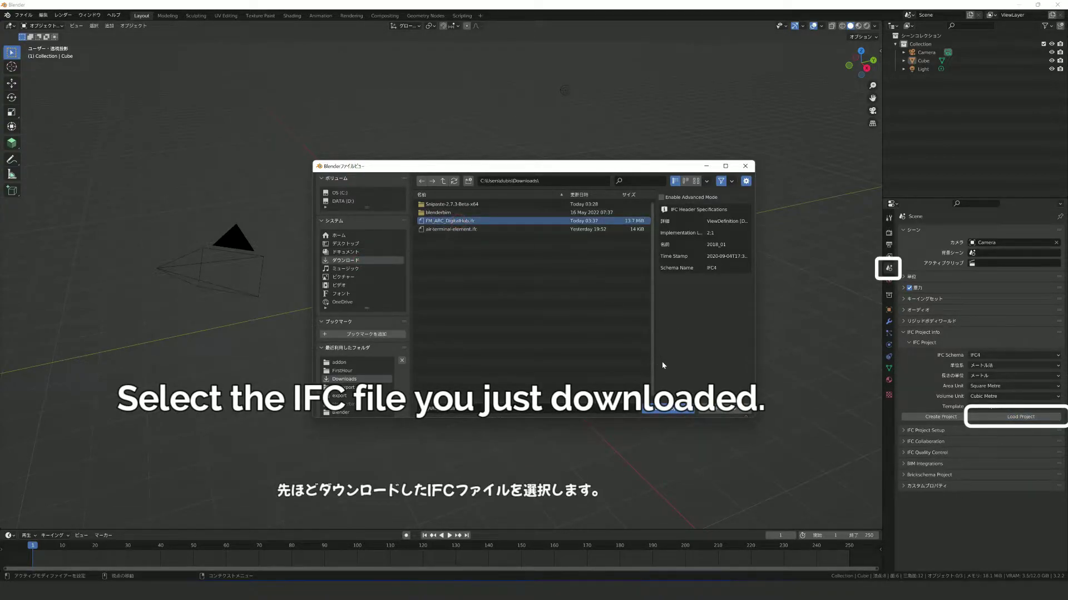
left_click(683, 407)
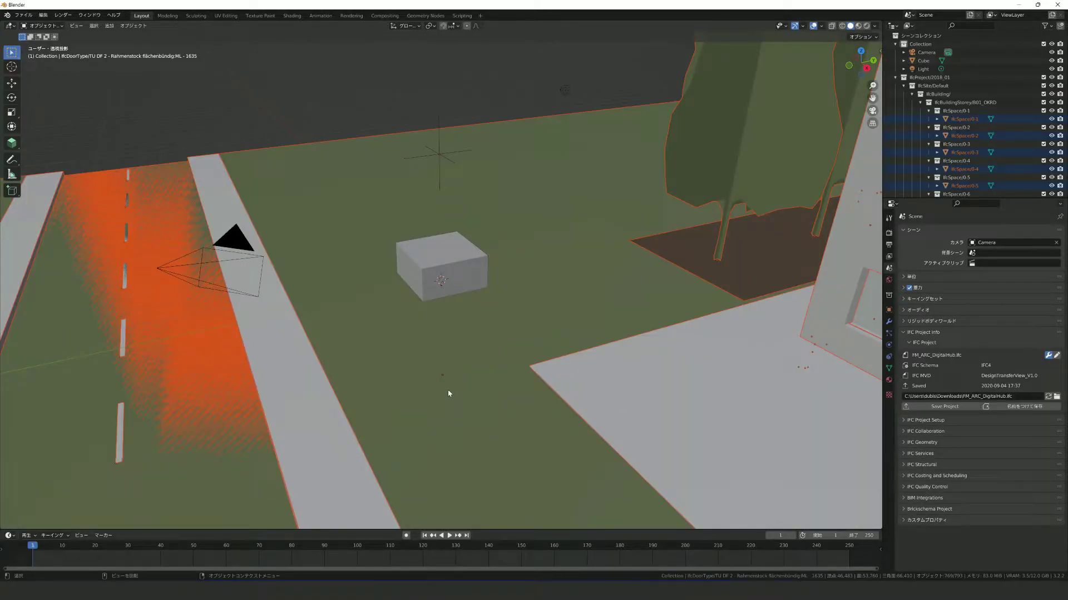
key("Home")
mouse_move(405, 379)
middle_mouse_down()
mouse_move(517, 369)
mouse_move(369, 338)
mouse_move(454, 139)
mouse_move(306, 389)
mouse_move(477, 281)
mouse_move(529, 308)
mouse_move(588, 309)
mouse_move(498, 314)
mouse_move(589, 330)
middle_mouse_up()
scroll(368, 338, "up", 3)
scroll(368, 338, "up", 3)
left_click(453, 139)
scroll(453, 139, "down", 3)
scroll(462, 326, "up", 3)
mouse_move(577, 349)
middle_mouse_down()
mouse_move(476, 386)
mouse_move(570, 334)
mouse_move(559, 304)
middle_mouse_up()
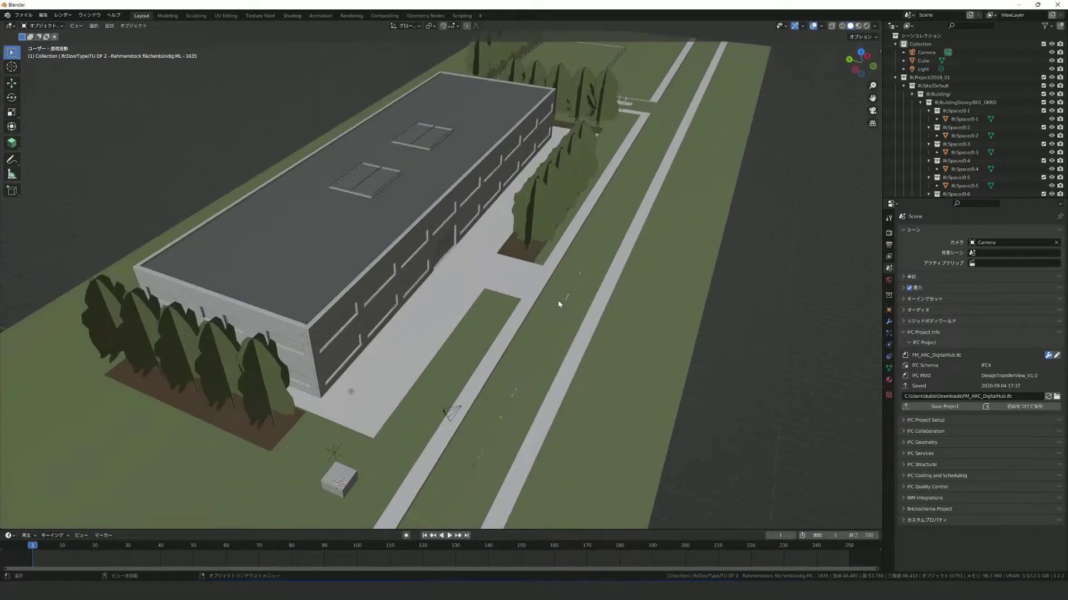
- Locate the base slab in the outliner and hide it from the viewport
key("period")
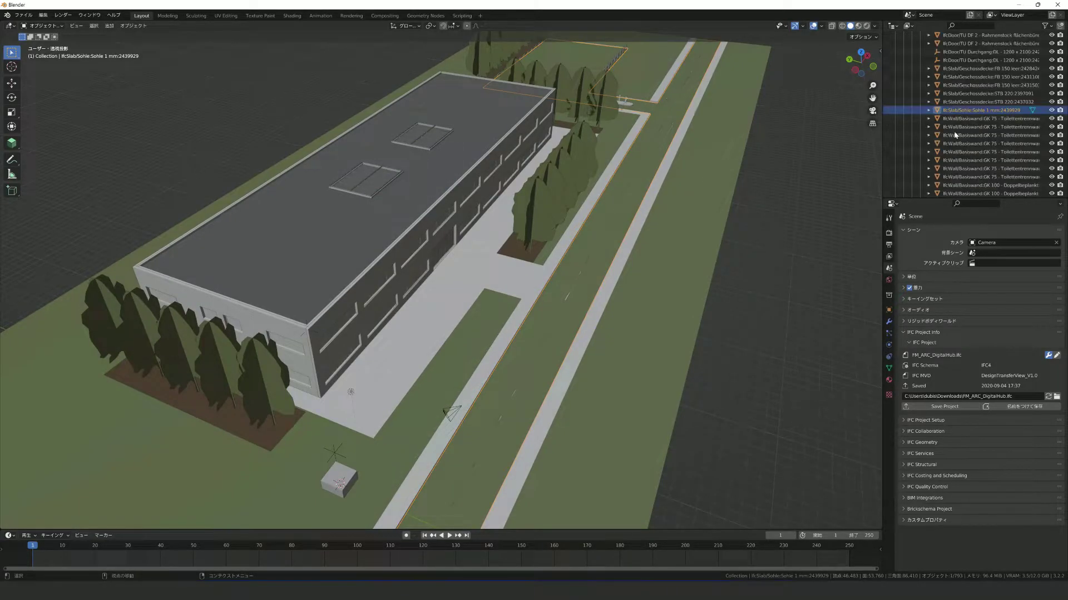
left_click(1052, 111)
mouse_move(807, 334)
middle_mouse_down()
mouse_move(734, 346)
mouse_move(450, 338)
mouse_move(602, 365)
middle_mouse_up()
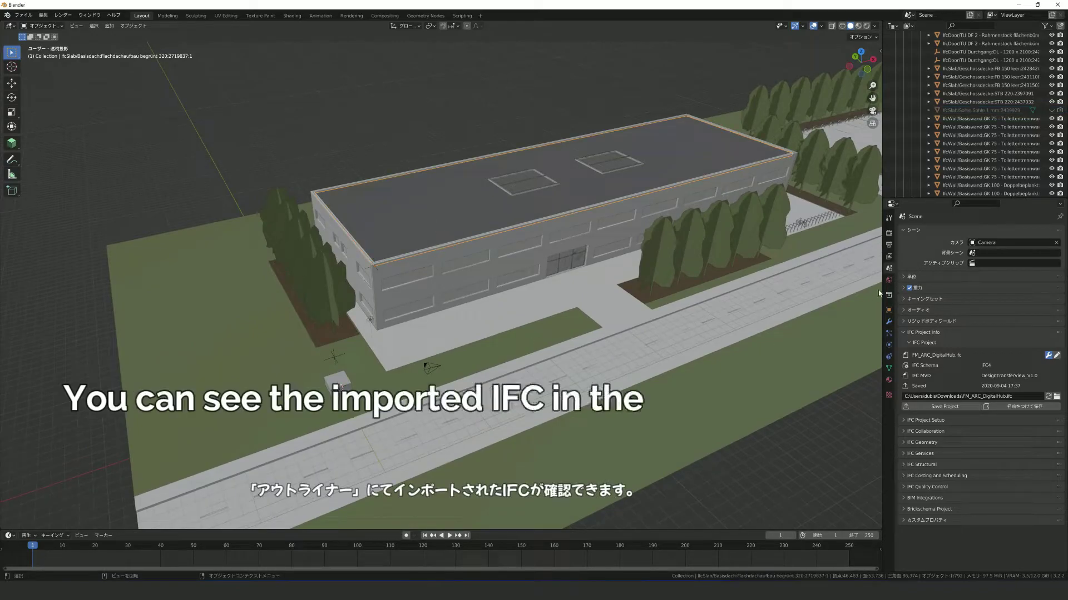
- Scroll the roof's Object Properties to its IFC Object Metadata showing IfcSlab[ROOF]
left_click(887, 310)
scroll(925, 295, "down", 2)
scroll(925, 295, "down", 3)
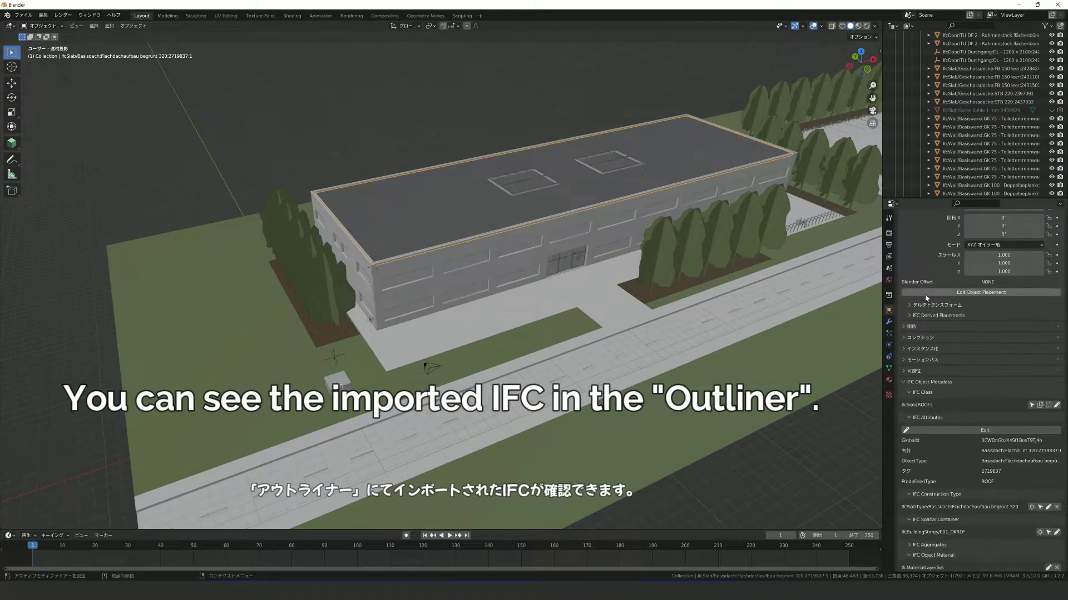
scroll(925, 295, "down", 3)
scroll(926, 298, "down", 3)
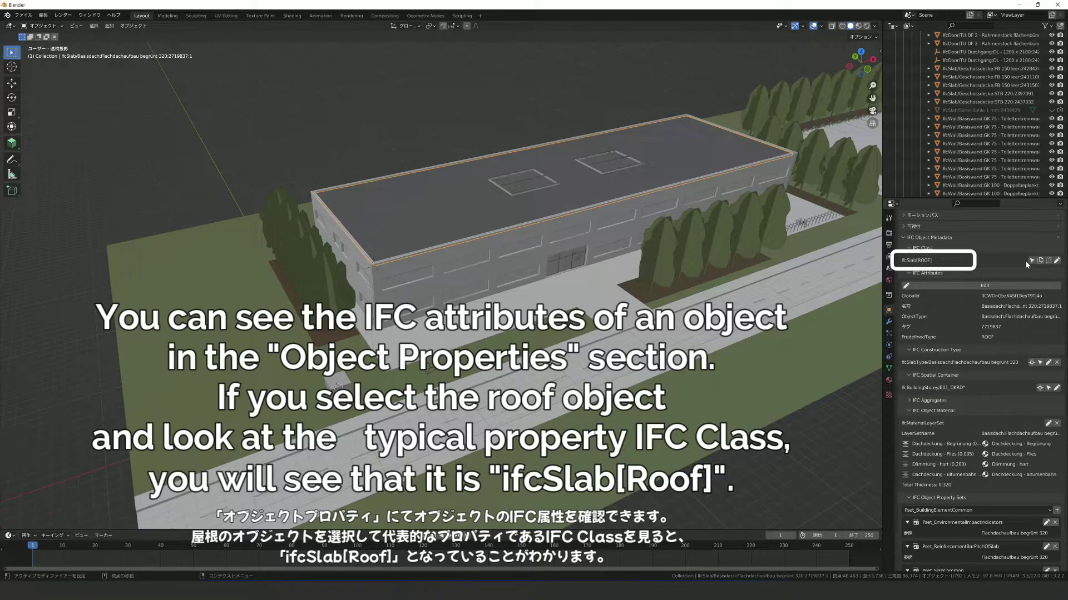
scroll(507, 341, "up", 5)
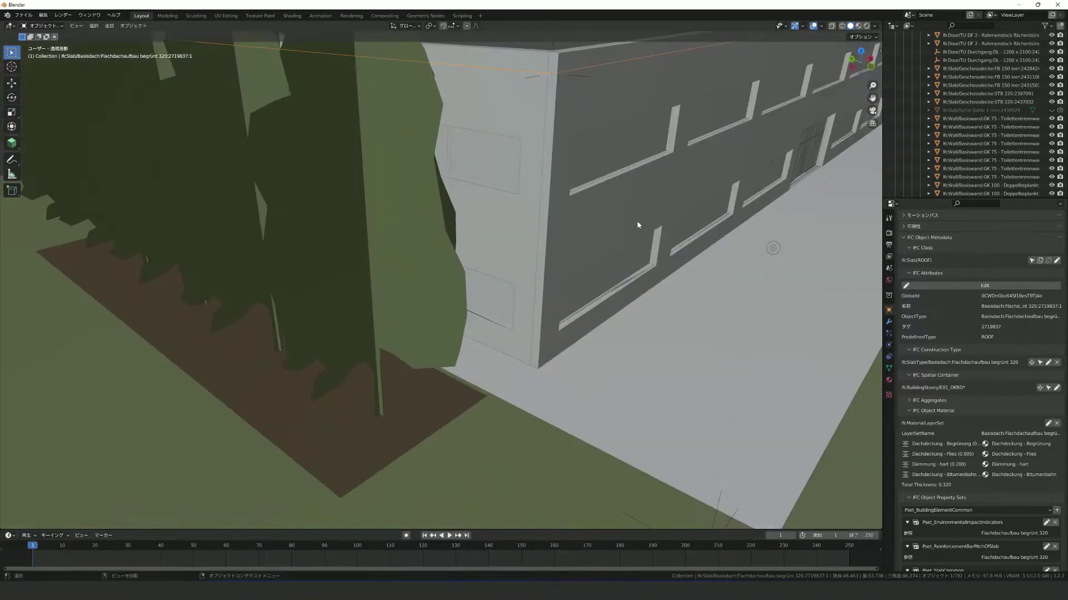
- Scroll the outliner to the top of IfcProject 2018_01 and collapse the expanded storey
middle_click_drag(638, 226, 592, 305)
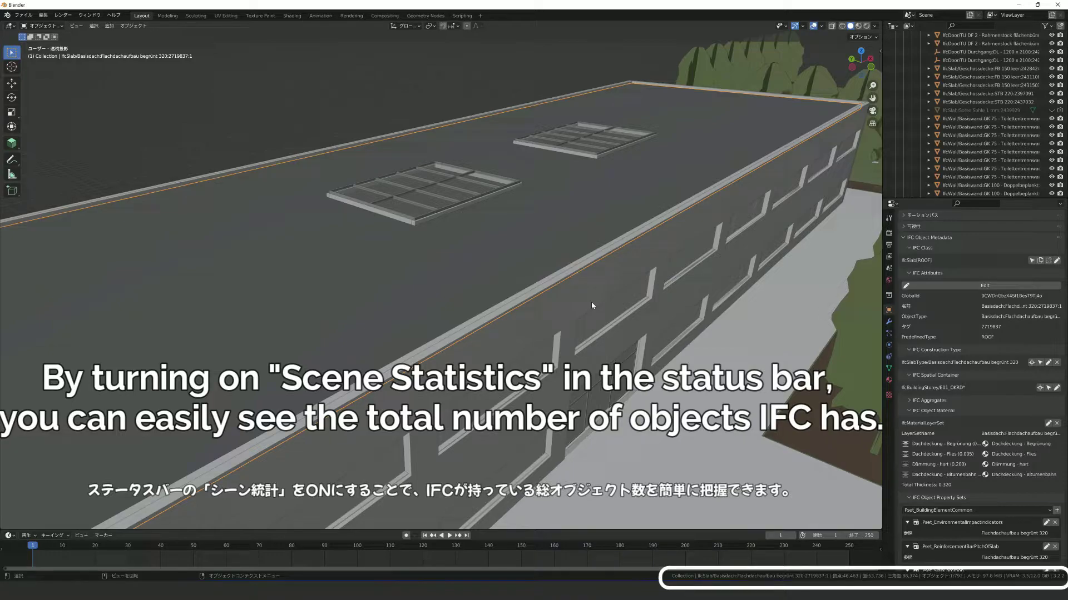
scroll(979, 111, "up", 5)
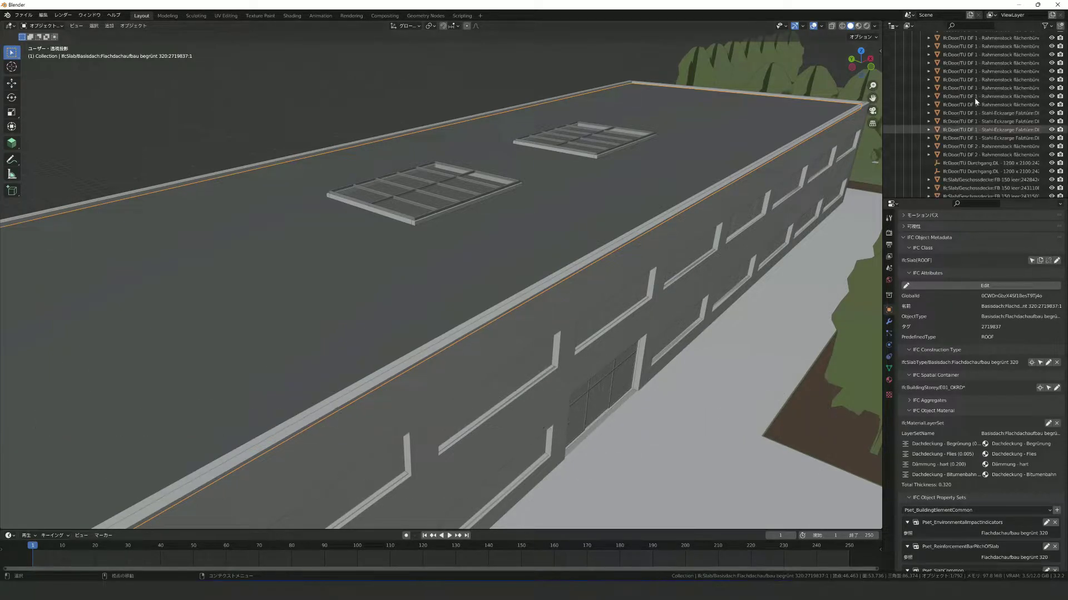
scroll(979, 112, "up", 5)
left_click_drag(999, 199, 999, 295)
scroll(990, 196, "up", 5)
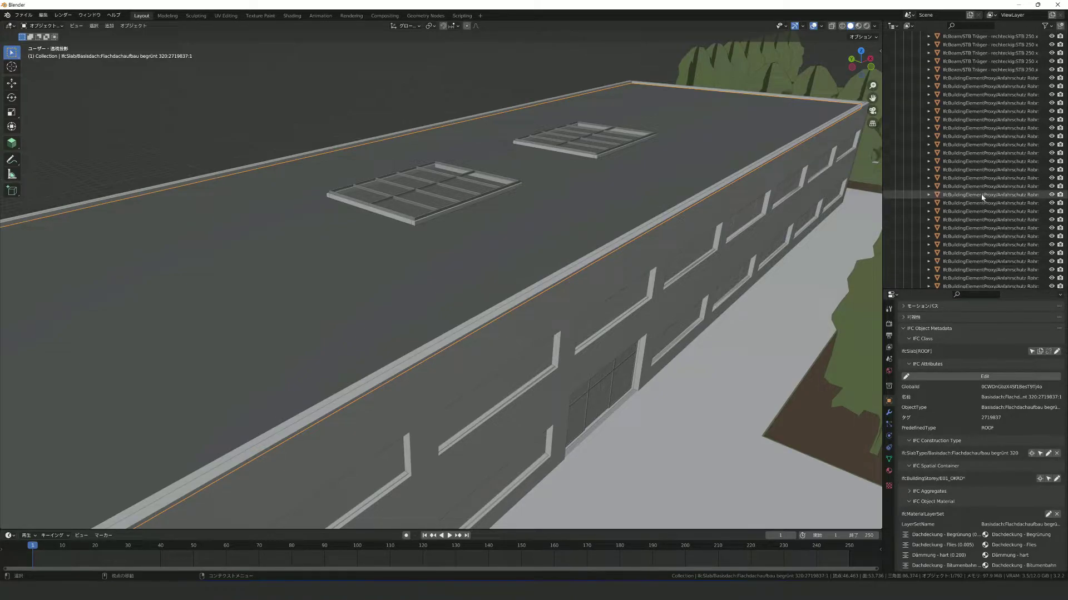
scroll(978, 200, "up", 5)
scroll(928, 193, "up", 5)
scroll(934, 212, "up", 5)
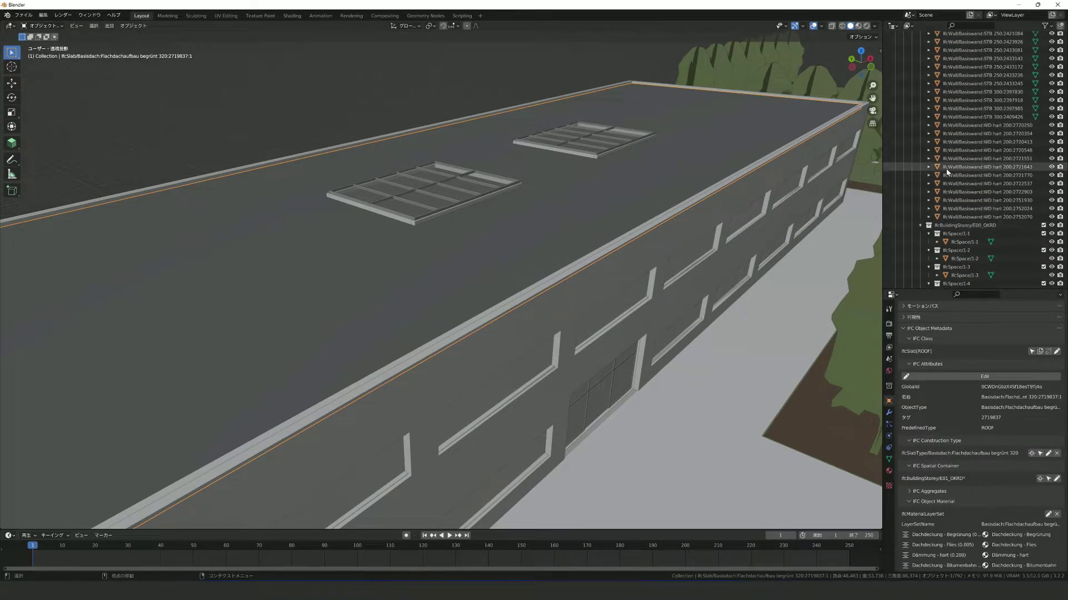
scroll(921, 222, "up", 3)
scroll(921, 139, "up", 10)
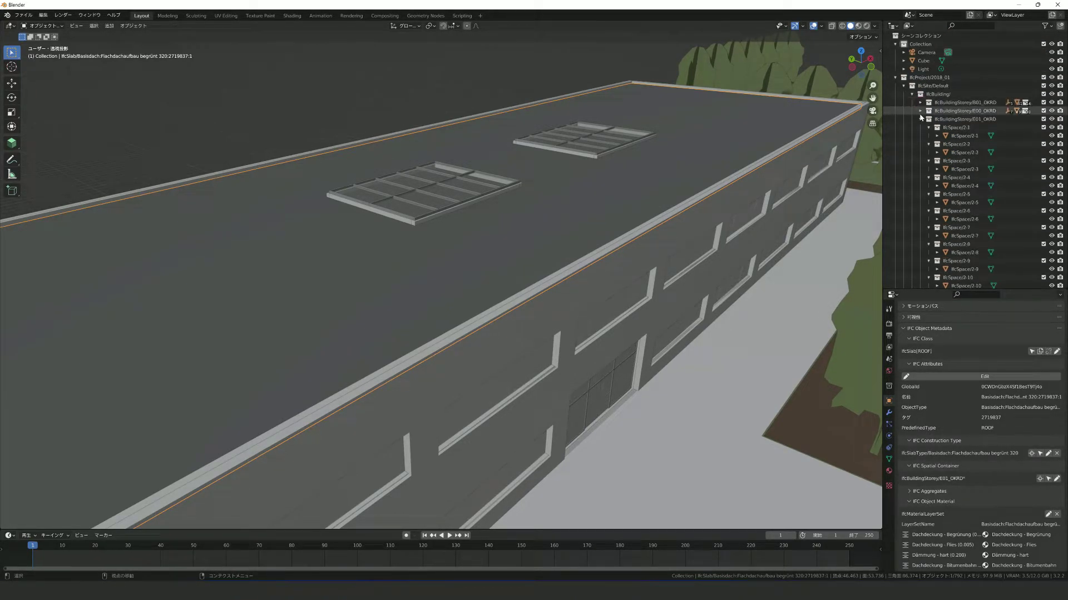
left_click(920, 119)
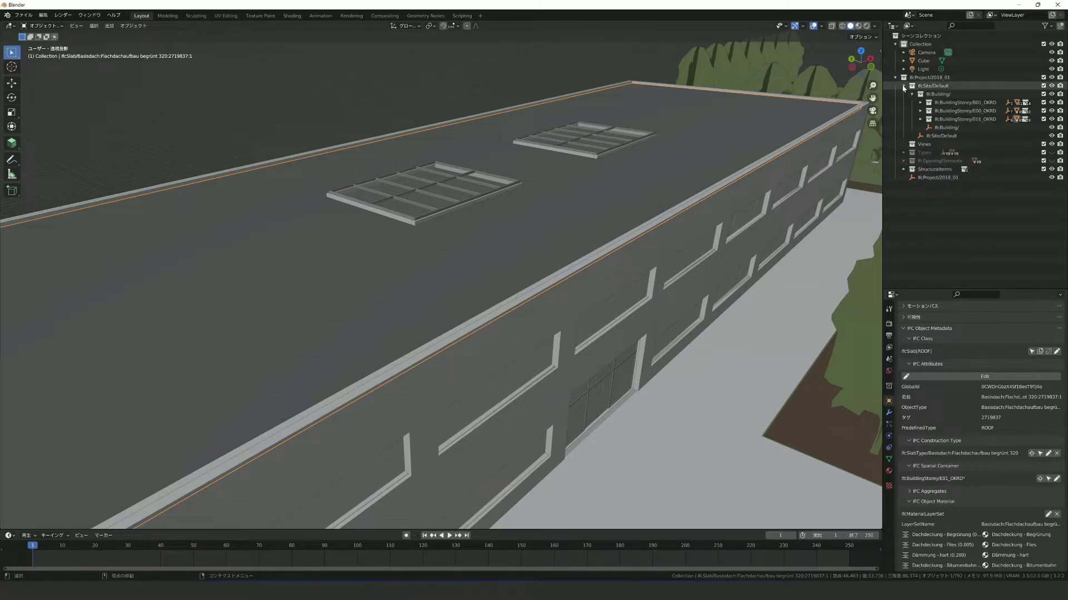
- Toggle the IfcProject, IfcSite and Types collections in and out to compare their contents
scroll(702, 210, "down", 3)
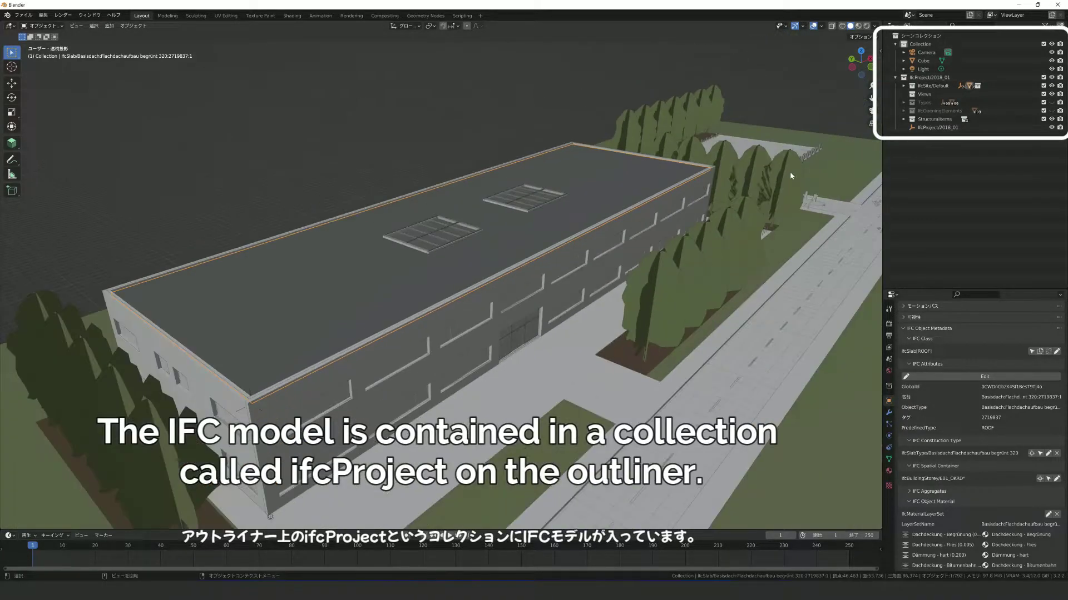
scroll(701, 209, "down", 3)
middle_click_drag(702, 209, 818, 156)
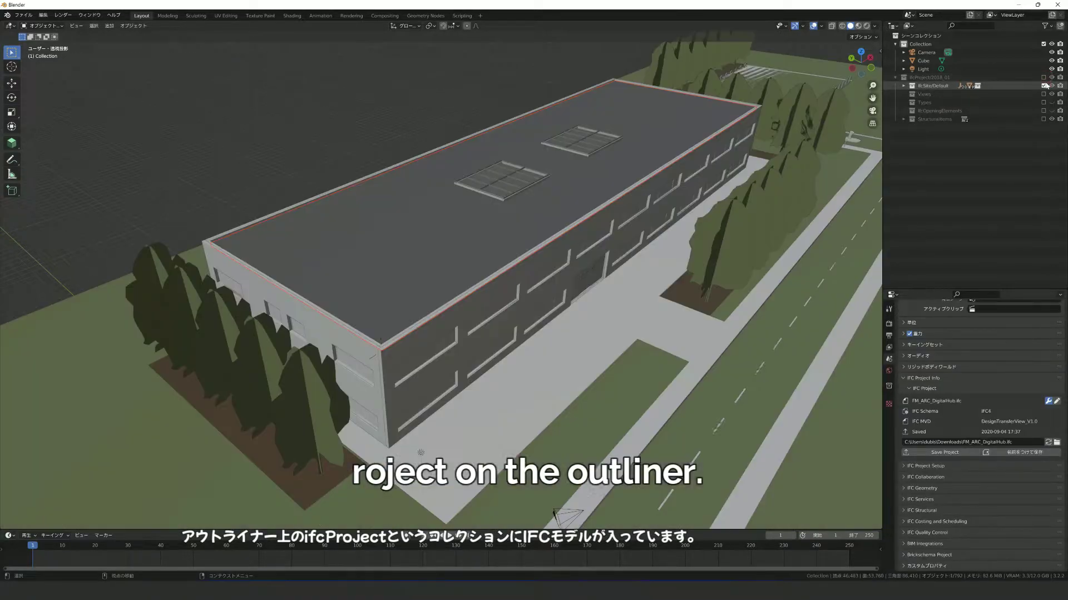
left_click(1044, 78)
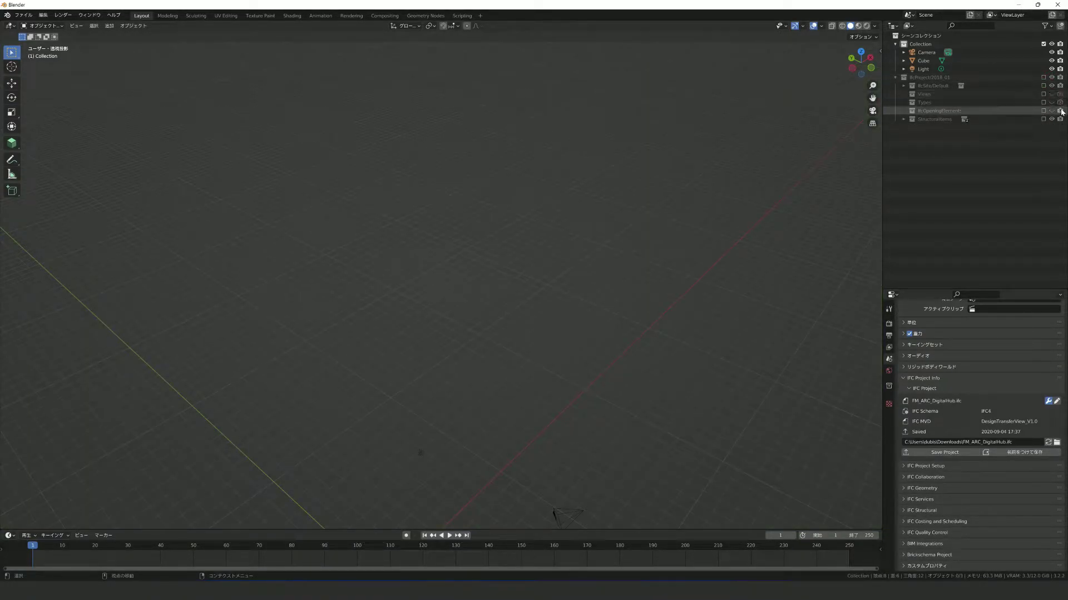
left_click(1043, 86)
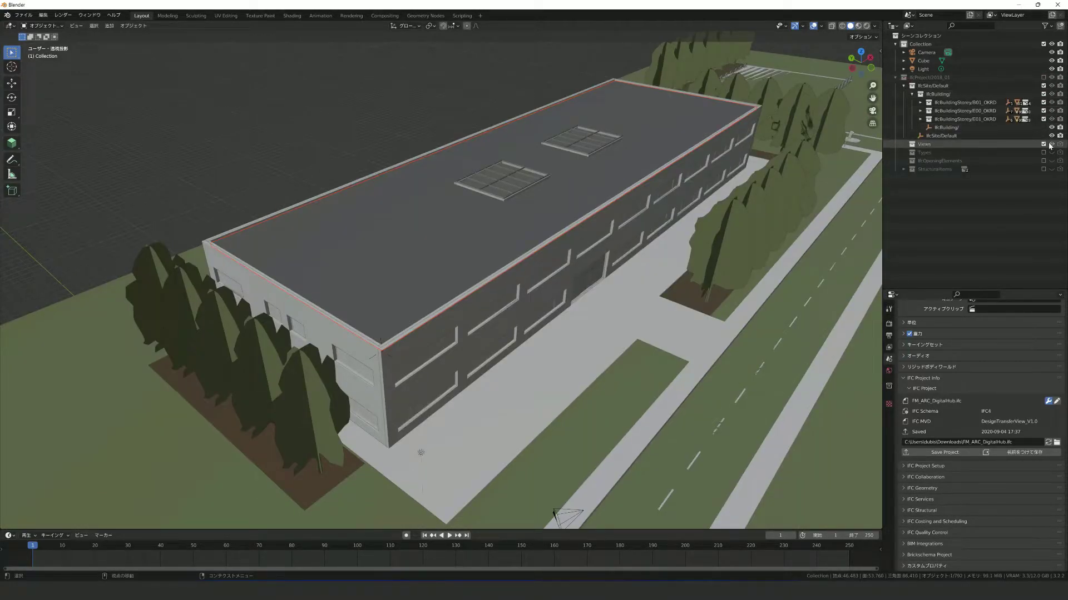
left_click(1043, 85)
left_click(1043, 135)
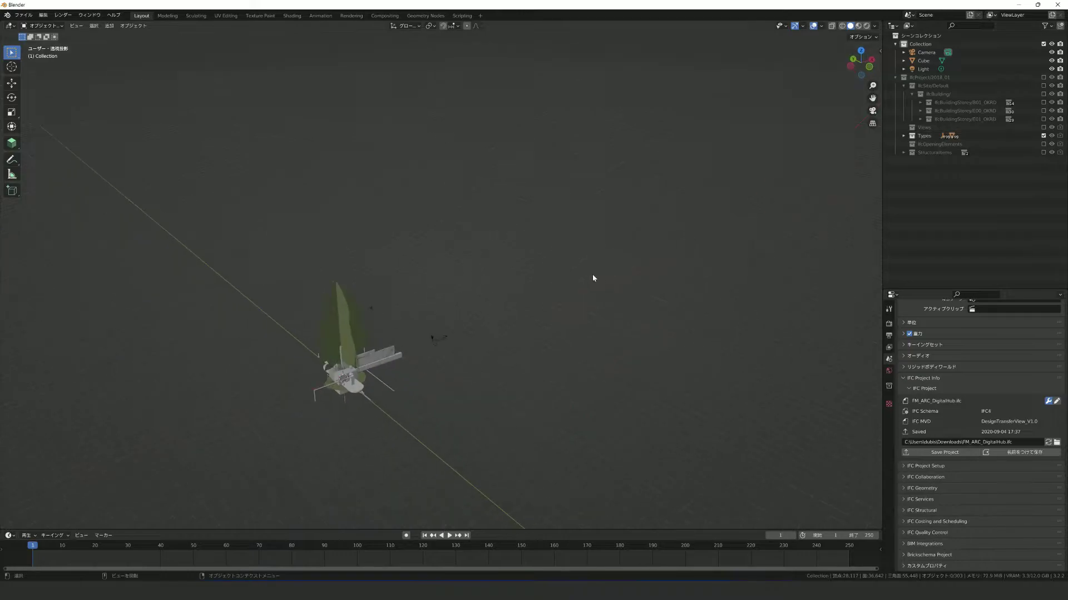
left_click(1043, 86)
mouse_move(501, 278)
middle_mouse_down()
mouse_move(567, 368)
mouse_move(1004, 165)
middle_mouse_up()
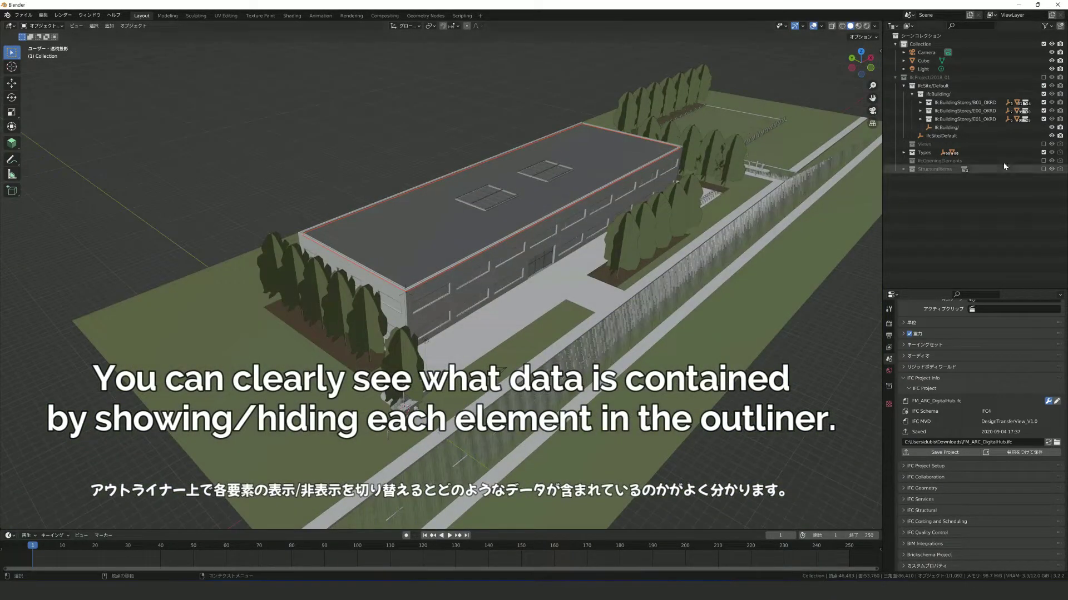
- Show only the opening elements, check one opening's derived Z range 4.700–6.200, then hide the model
left_click(1043, 161)
left_click(1043, 86)
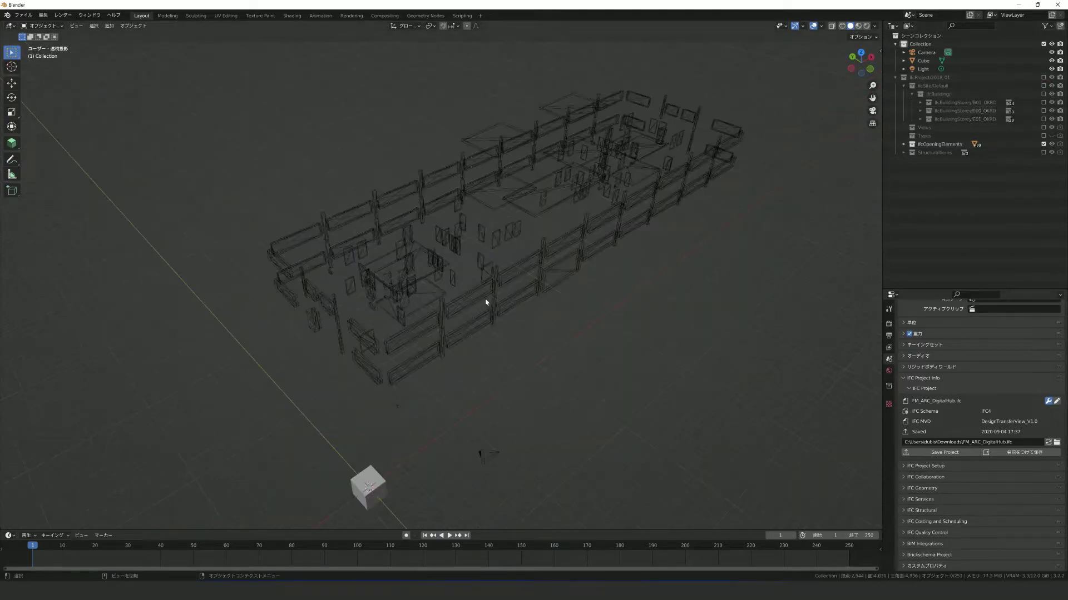
middle_click_drag(501, 278, 512, 295)
scroll(513, 294, "up", 3)
left_click(579, 278)
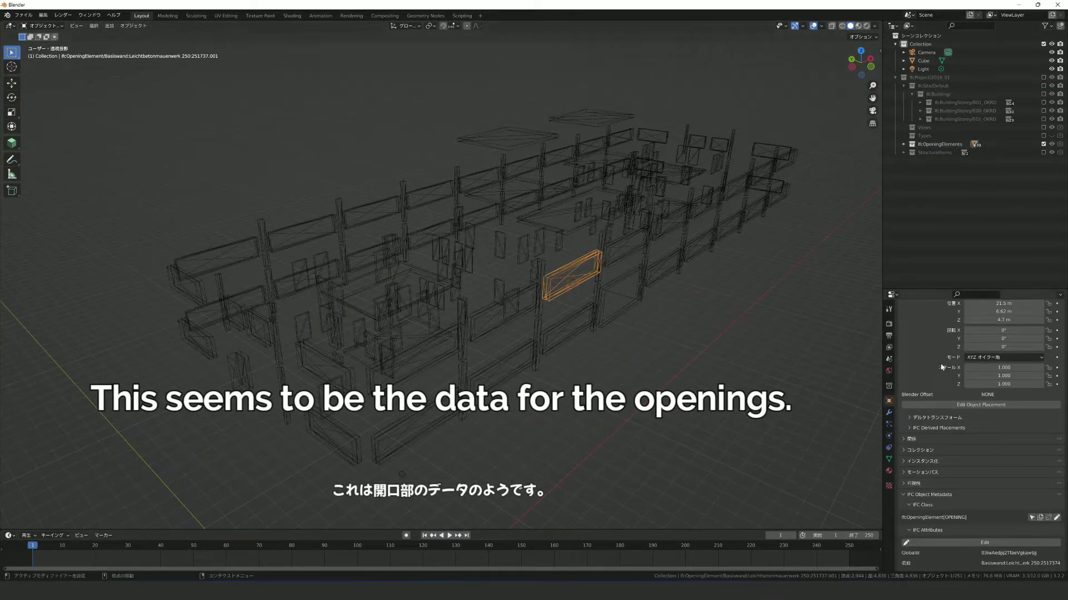
scroll(941, 367, "up", 1)
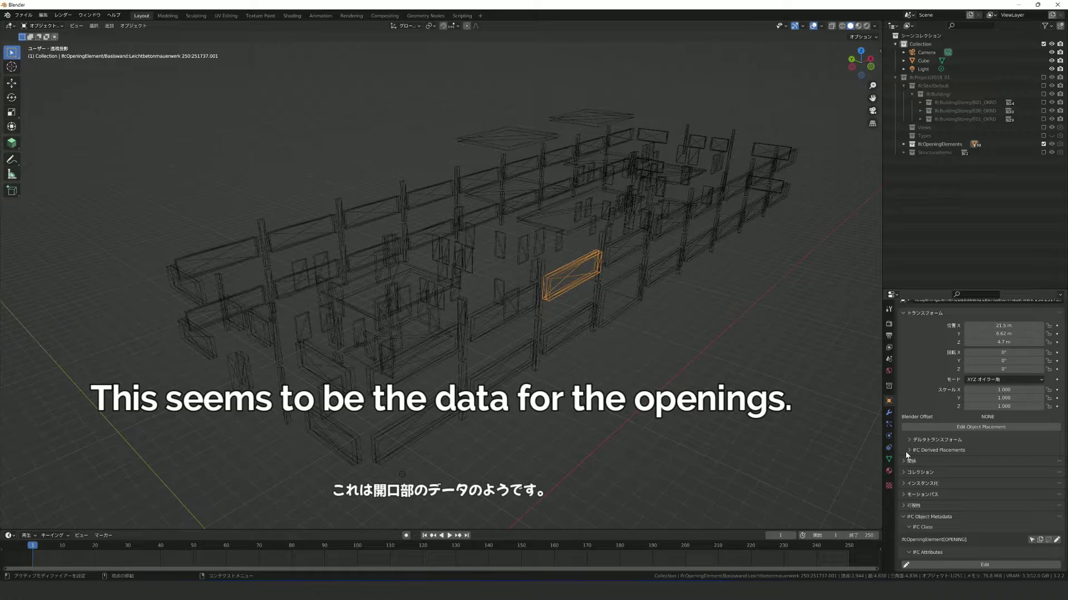
scroll(912, 453, "up", 1)
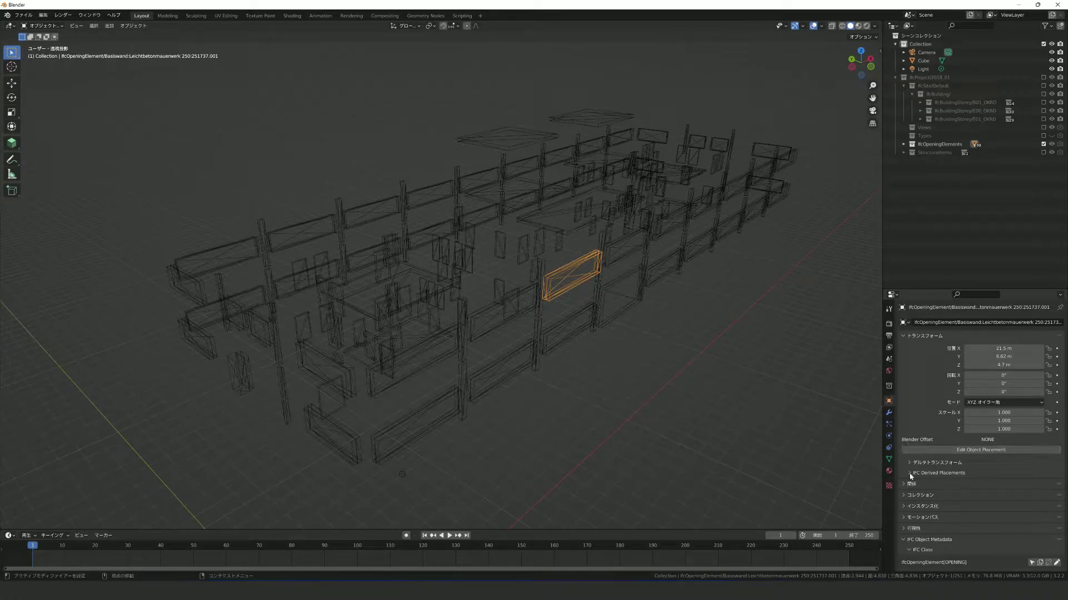
left_click(910, 475)
middle_click_drag(708, 341, 740, 311)
left_click(1052, 144)
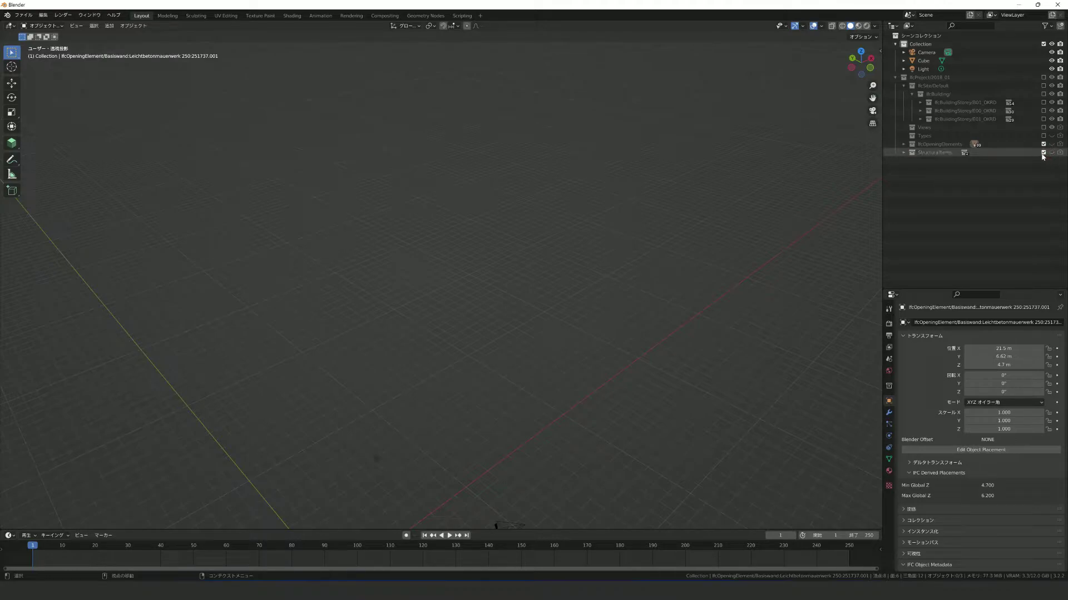
- Exclude the openings, restore IfcSite, and view storeys B01, E00 and E01 one at a time
left_click(1043, 144)
left_click(1043, 85)
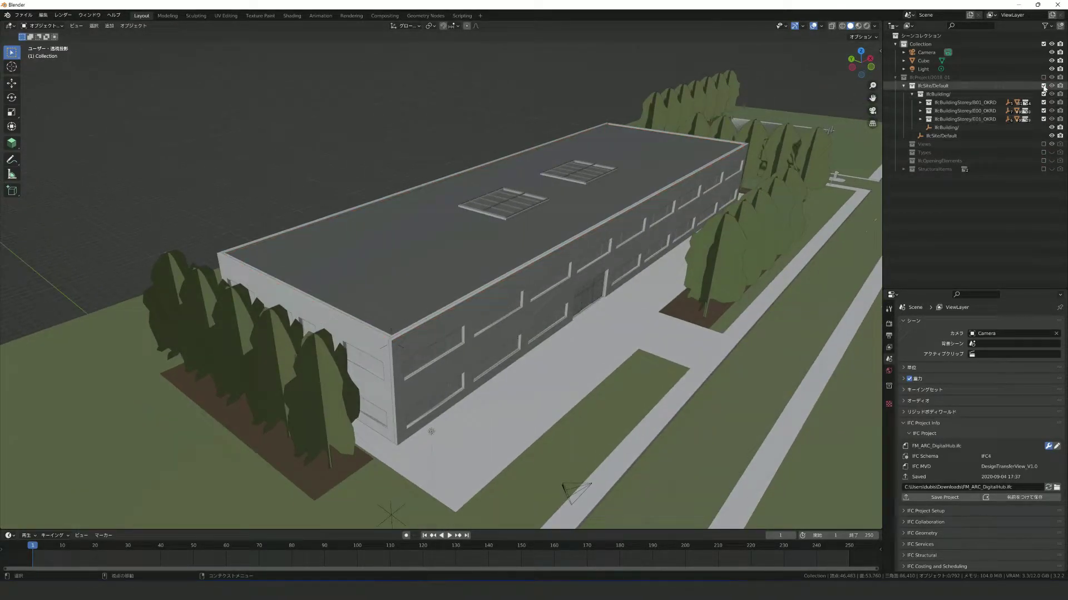
left_click(1043, 103, "ctrl")
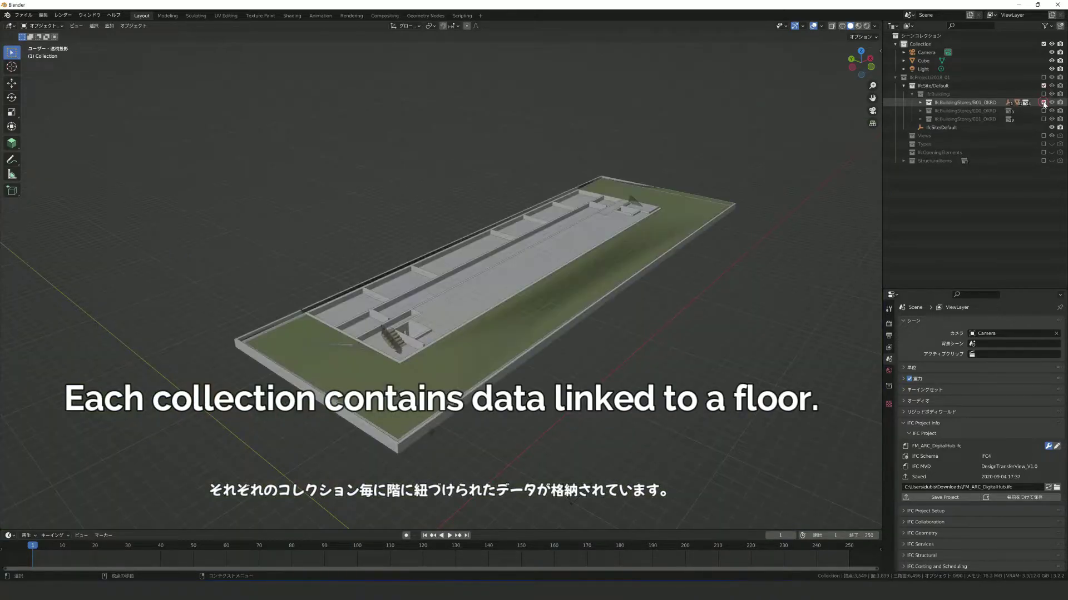
middle_click_drag(660, 338, 656, 345)
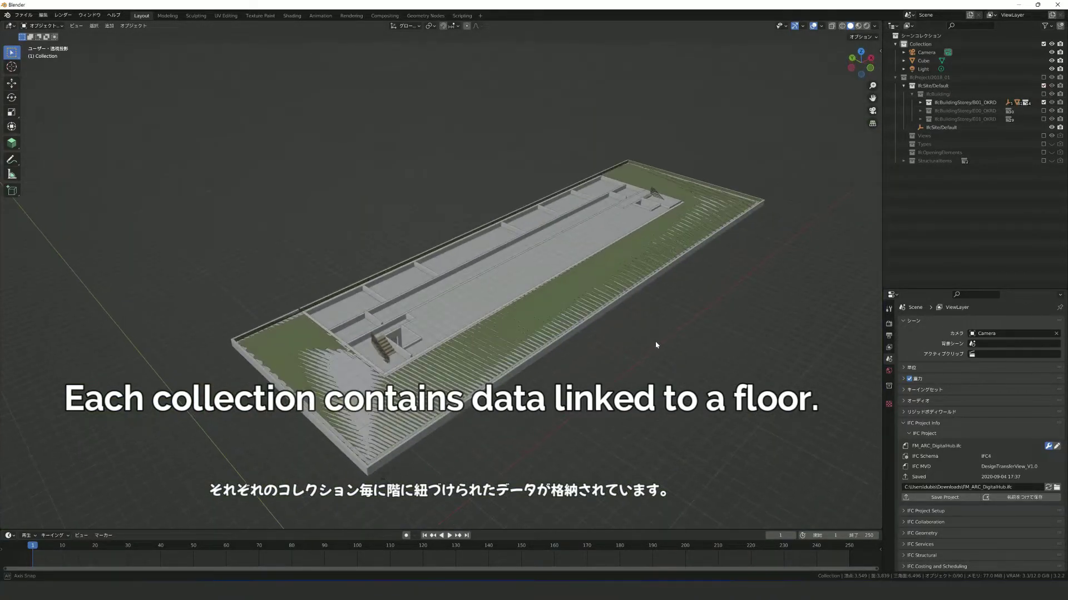
left_click(1043, 110, "ctrl")
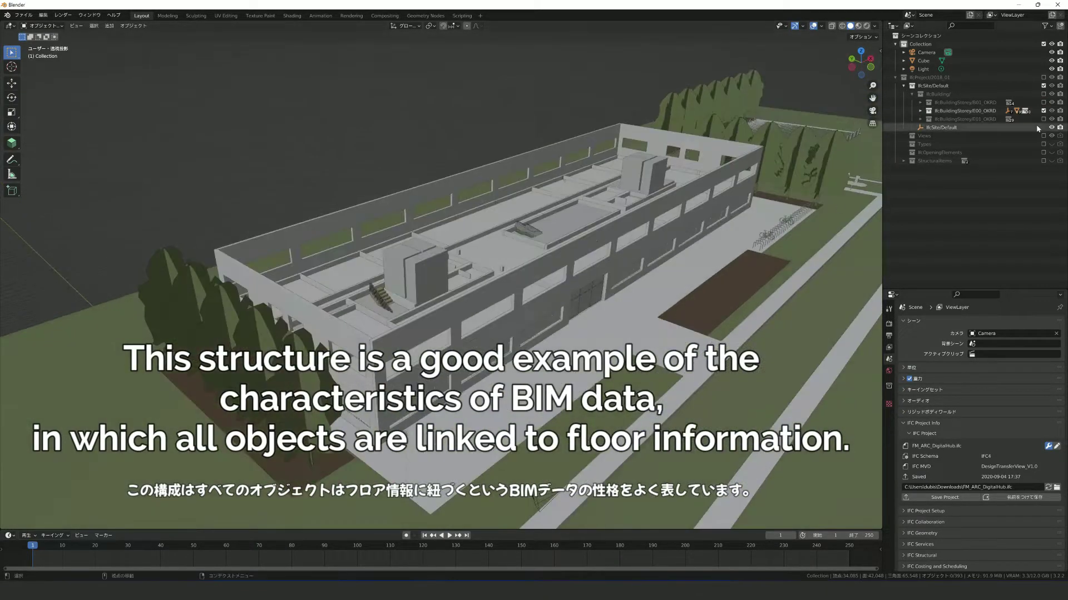
left_click(1043, 119, "ctrl")
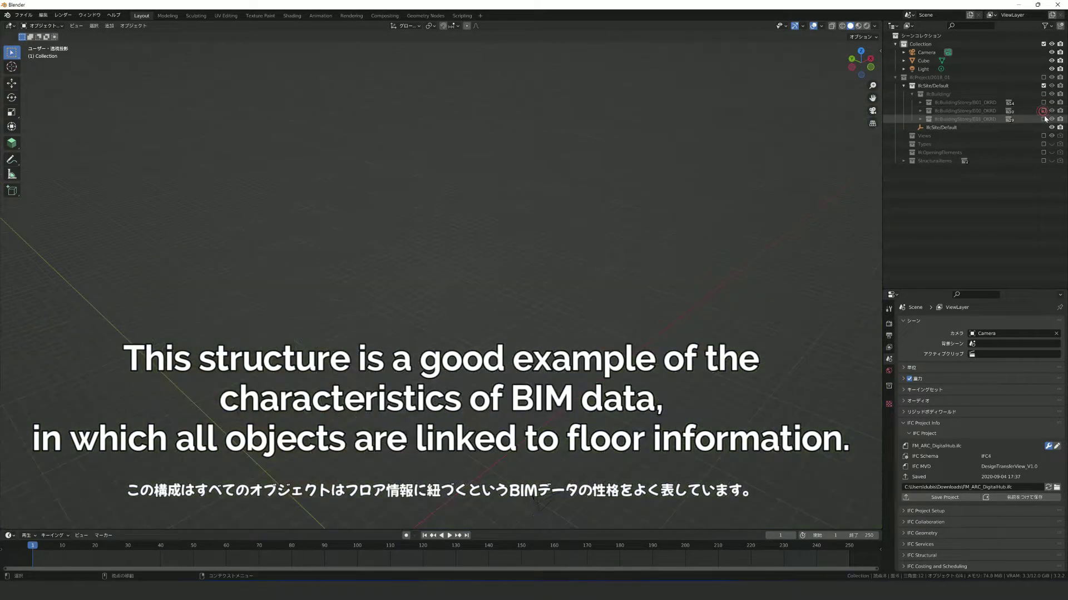
left_click(1043, 111)
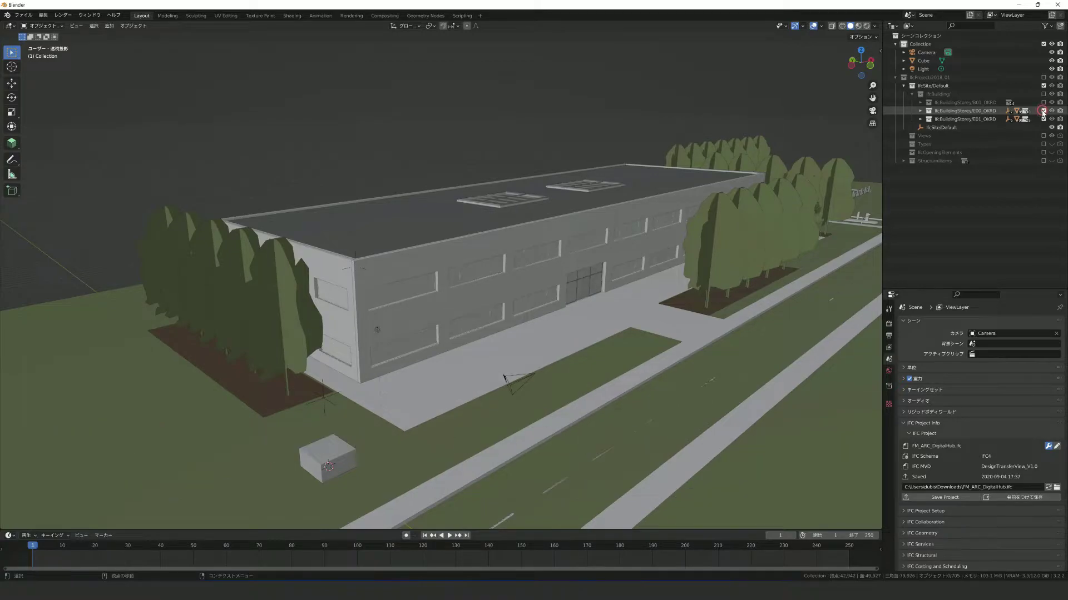
left_click(1043, 111)
- Move the selected trees into the IfcBuildingStorey/E00_OKRD collection and show the building again
left_click(748, 235)
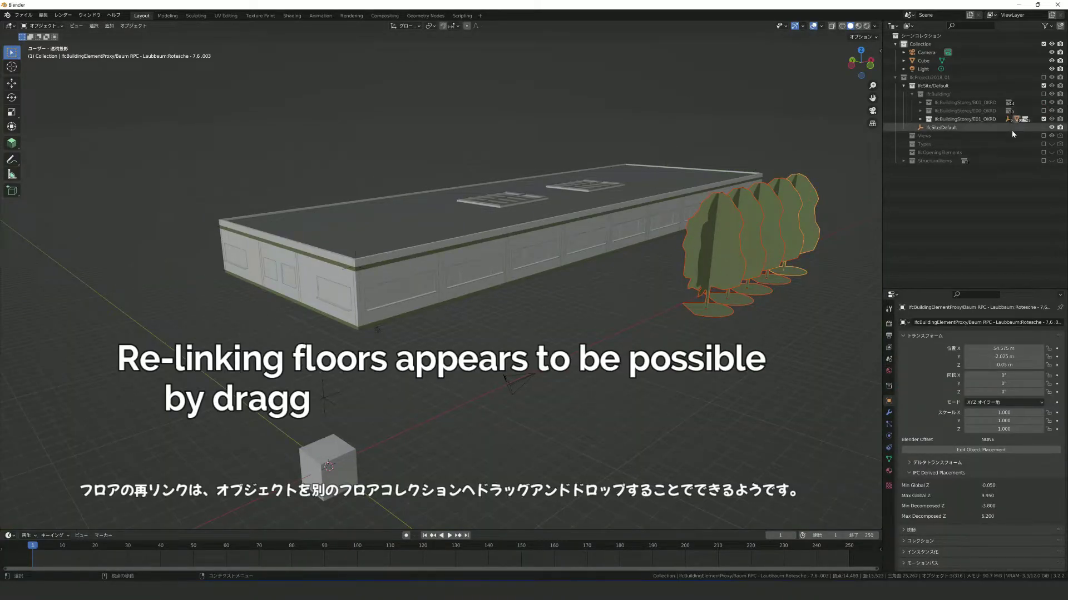
key("KP_Decimal")
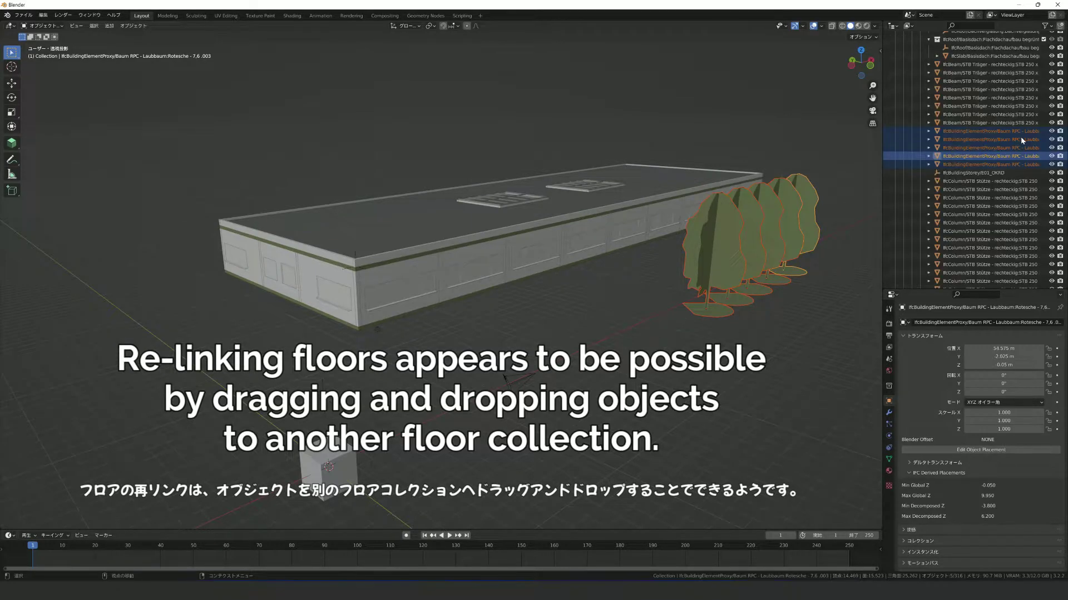
scroll(991, 198, "up", 2)
left_click_drag(995, 99, 1000, 35)
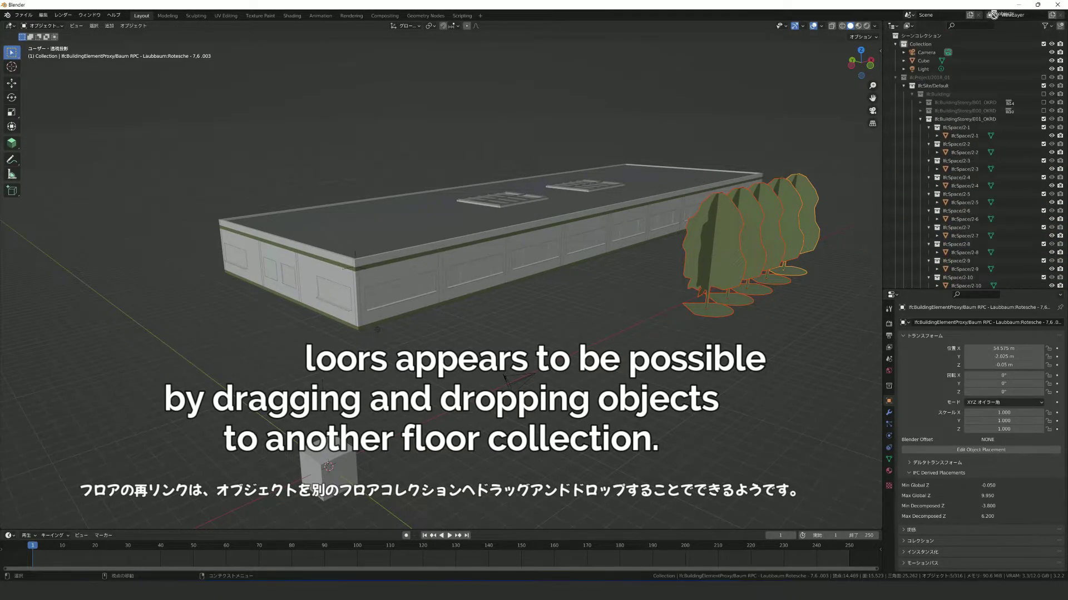
left_click_drag(1009, 118, 1010, 114)
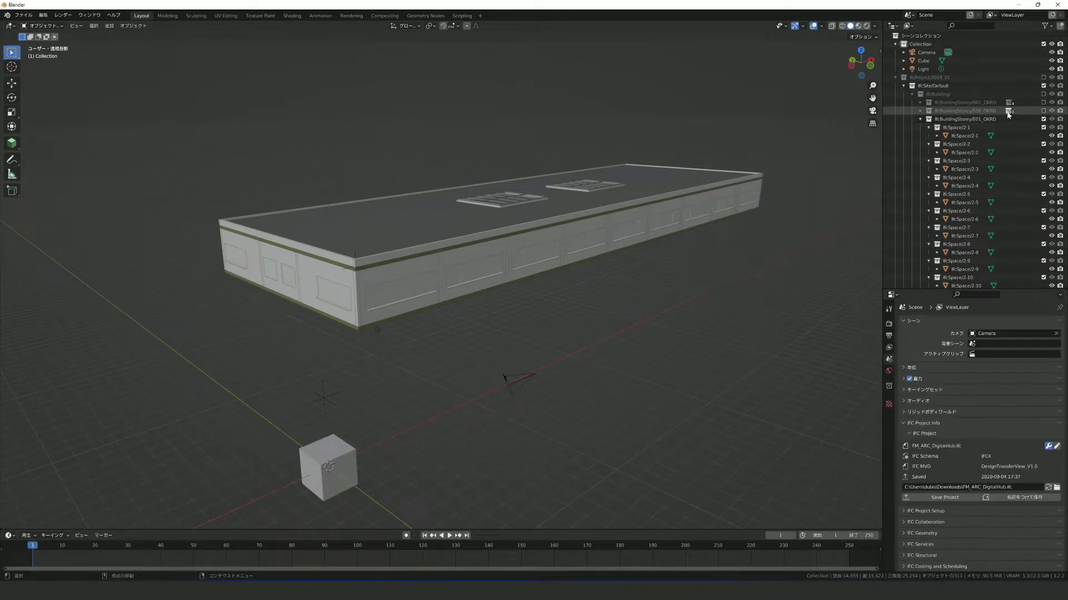
left_click(1043, 119)
mouse_move(689, 223)
middle_mouse_down()
mouse_move(698, 243)
mouse_move(645, 235)
middle_mouse_up()
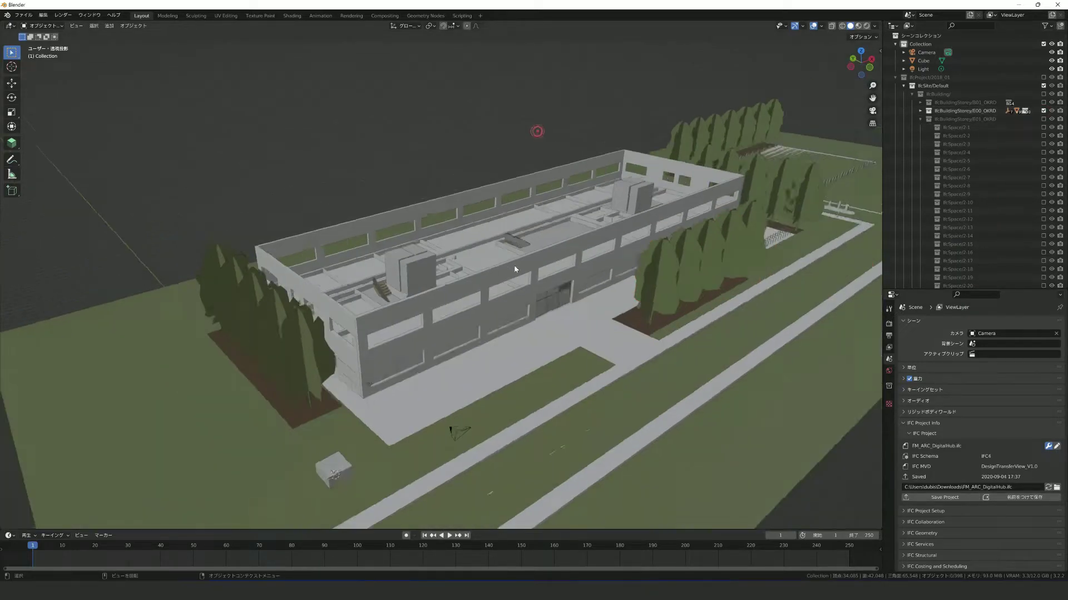
- Select room IfcSpace/2-1 on storey E01_OKRD, frame it, and scroll to its IfcSpace[SPACE] metadata
left_click(645, 235)
scroll(645, 235, "up", 3)
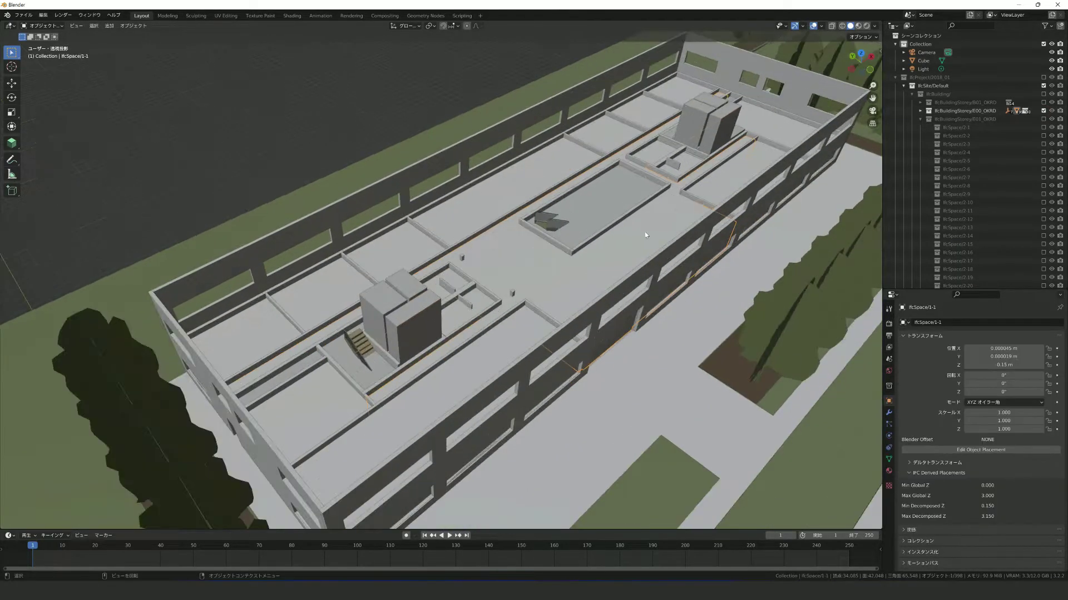
left_click(1043, 119)
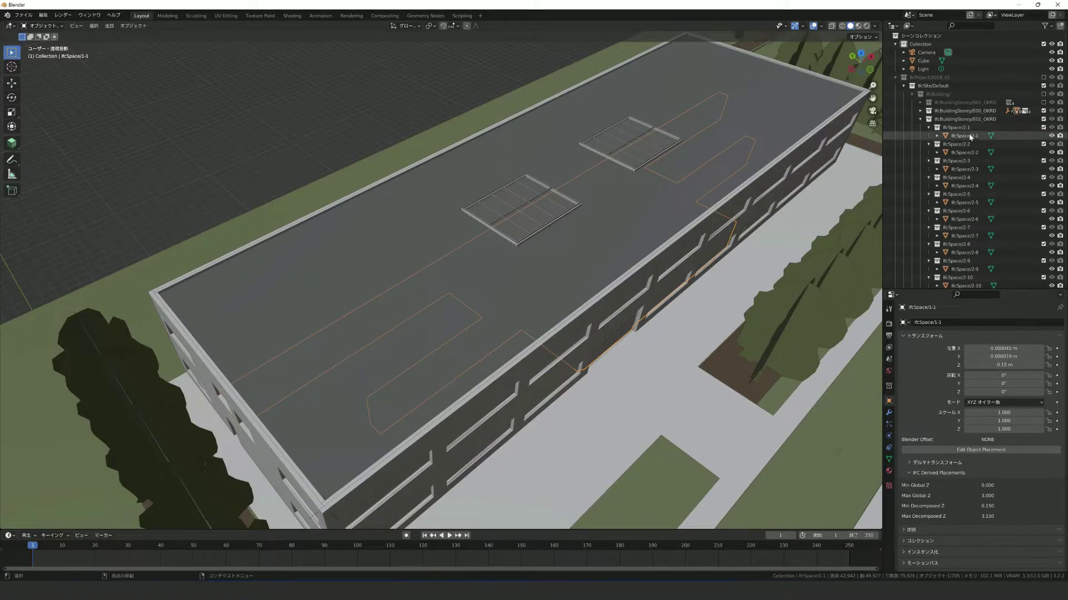
key("KP_Decimal")
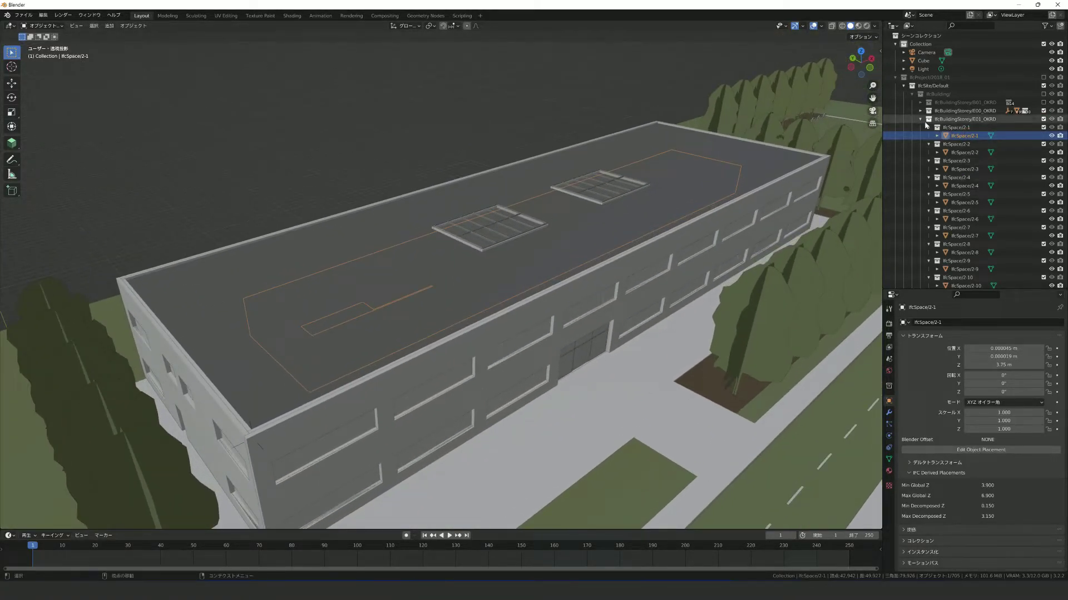
left_click(921, 120)
mouse_move(805, 205)
middle_mouse_down()
mouse_move(672, 289)
mouse_move(506, 276)
middle_mouse_up()
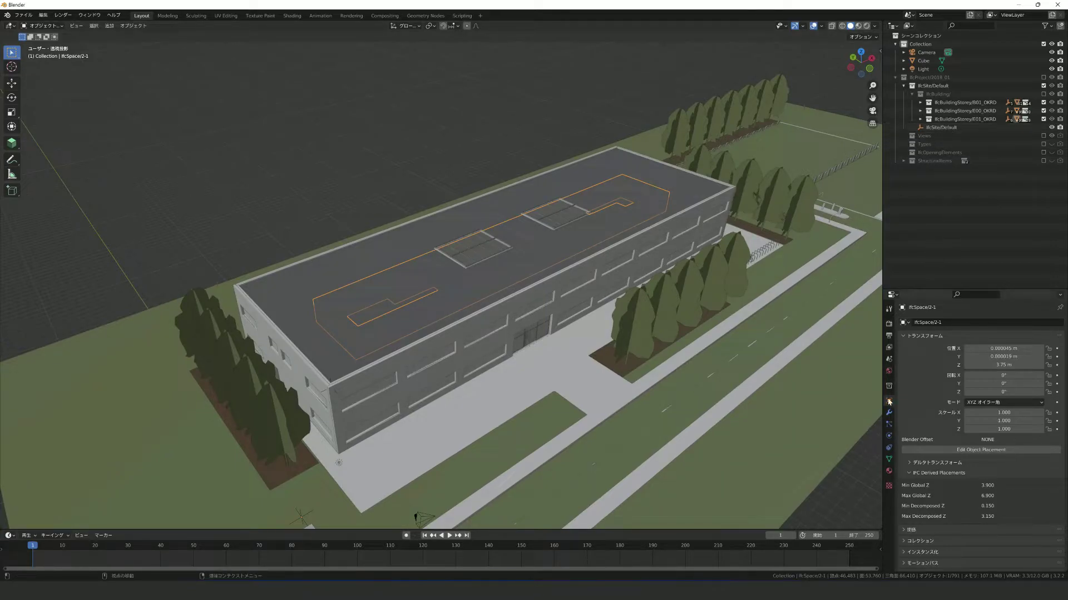
scroll(932, 416, "down", 2)
scroll(933, 420, "down", 2)
- Select all IfcSpace rooms by IFC class and toggle them in and out of local view
scroll(934, 424, "down", 2)
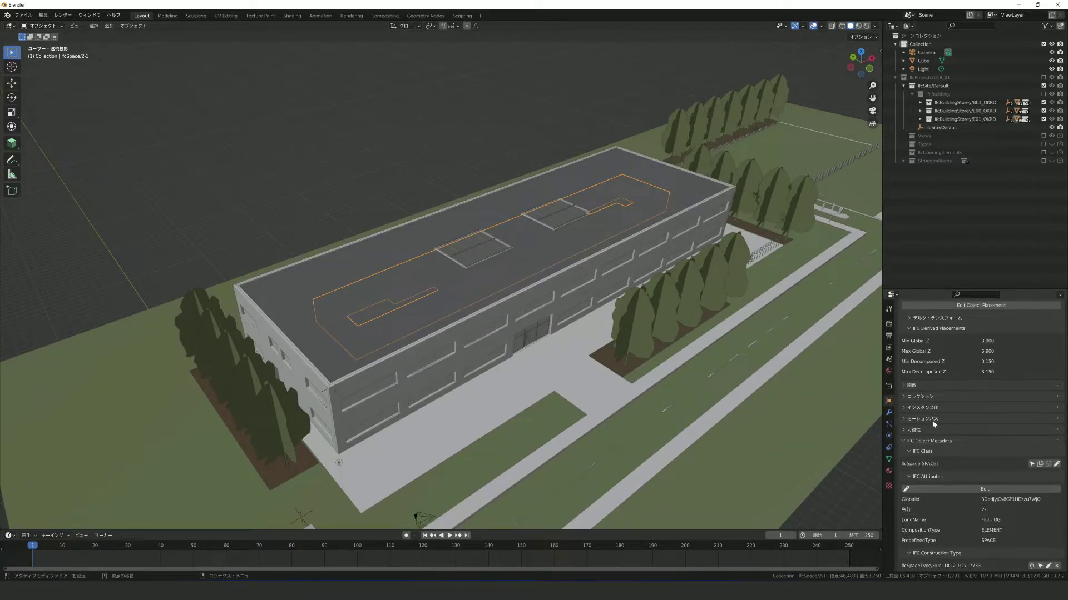
scroll(933, 424, "down", 1)
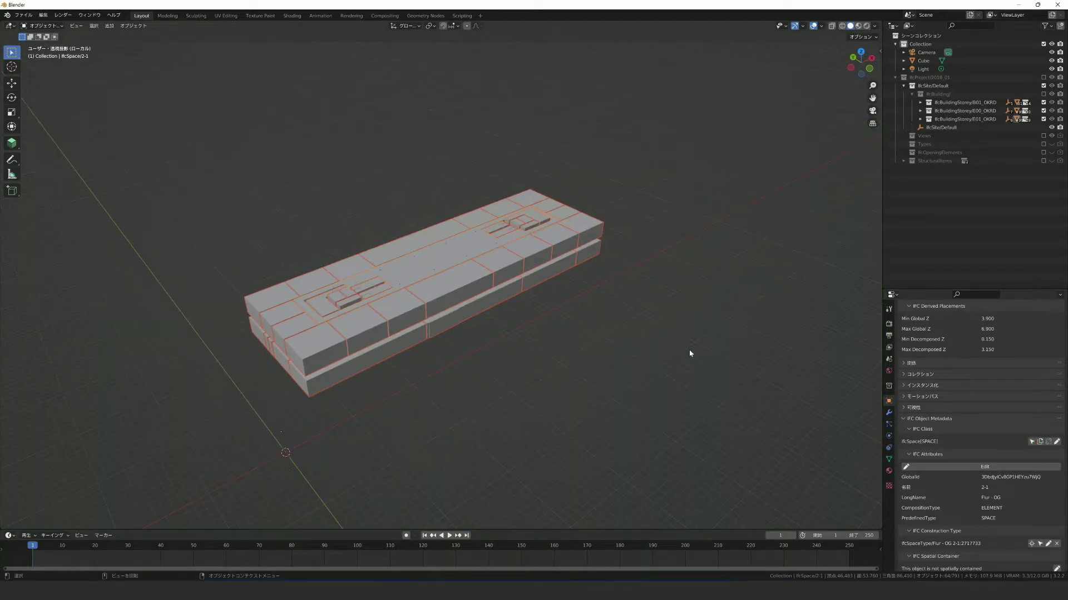
key("KP_Divide")
middle_click_drag(482, 360, 556, 355)
scroll(518, 359, "up", 3)
scroll(529, 358, "up", 2)
scroll(530, 360, "down", 2)
key("KP_Decimal")
scroll(978, 214, "down", 5)
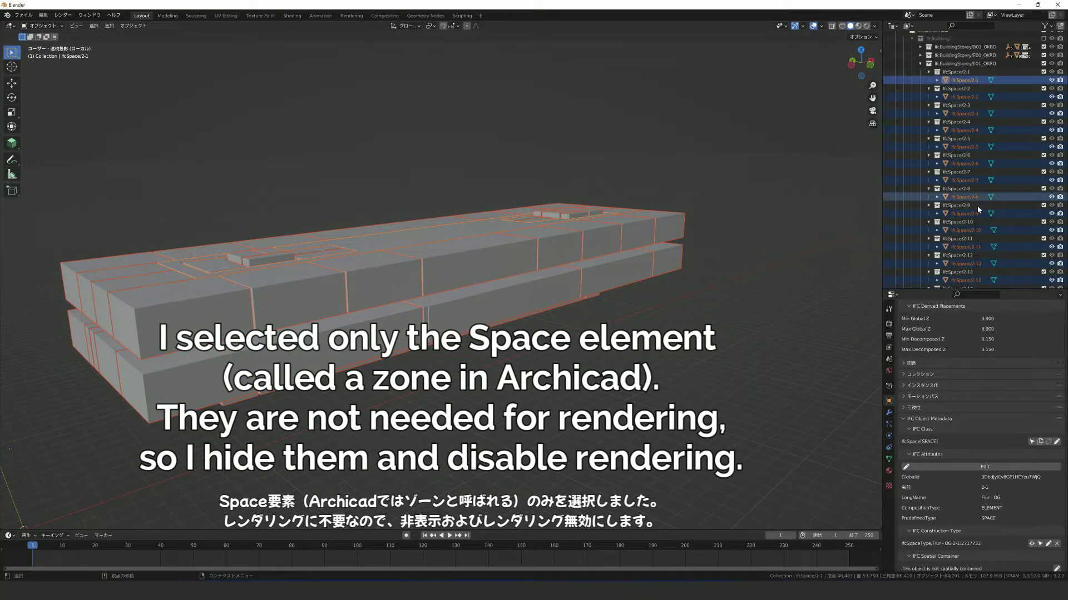
scroll(979, 210, "down", 5)
scroll(975, 228, "up", 10)
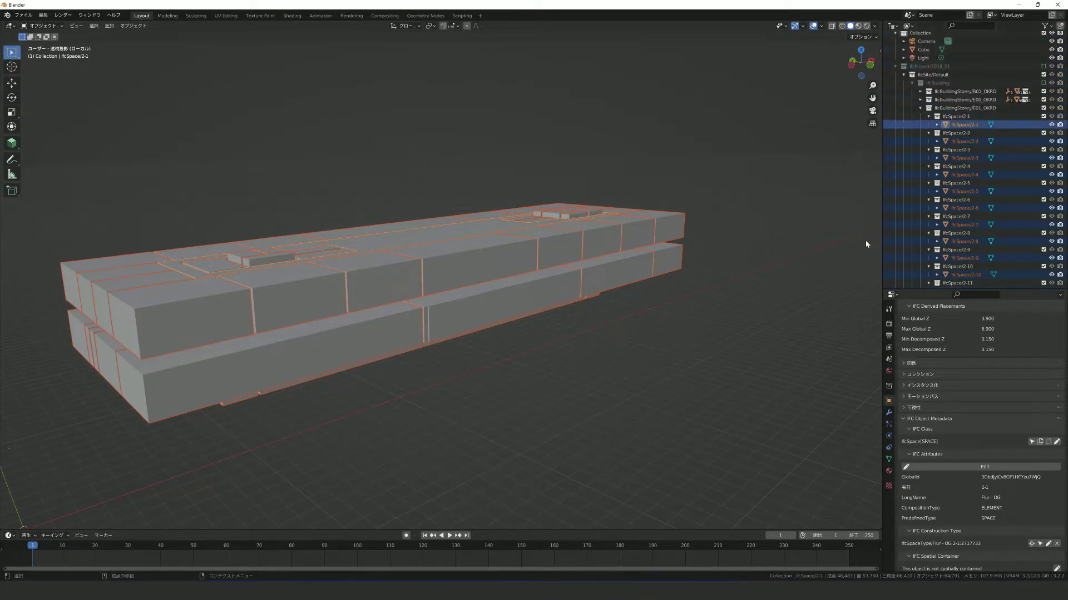
key("KP_Divide")
- Hide all the selected IfcSpace rooms with H
key("h")
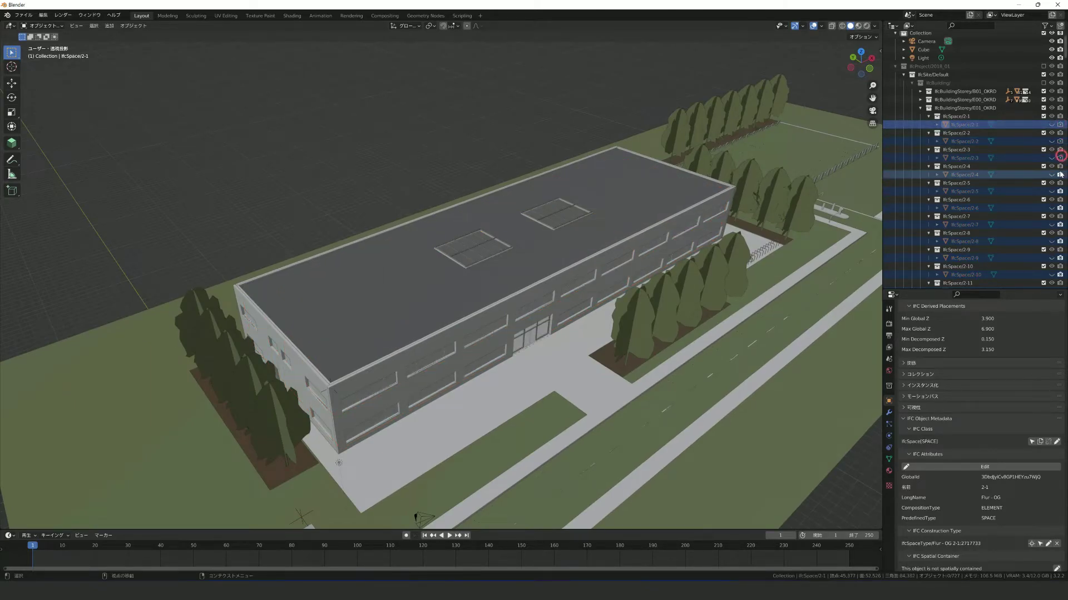
scroll(1059, 245, "down", 5)
scroll(1059, 228, "down", 5)
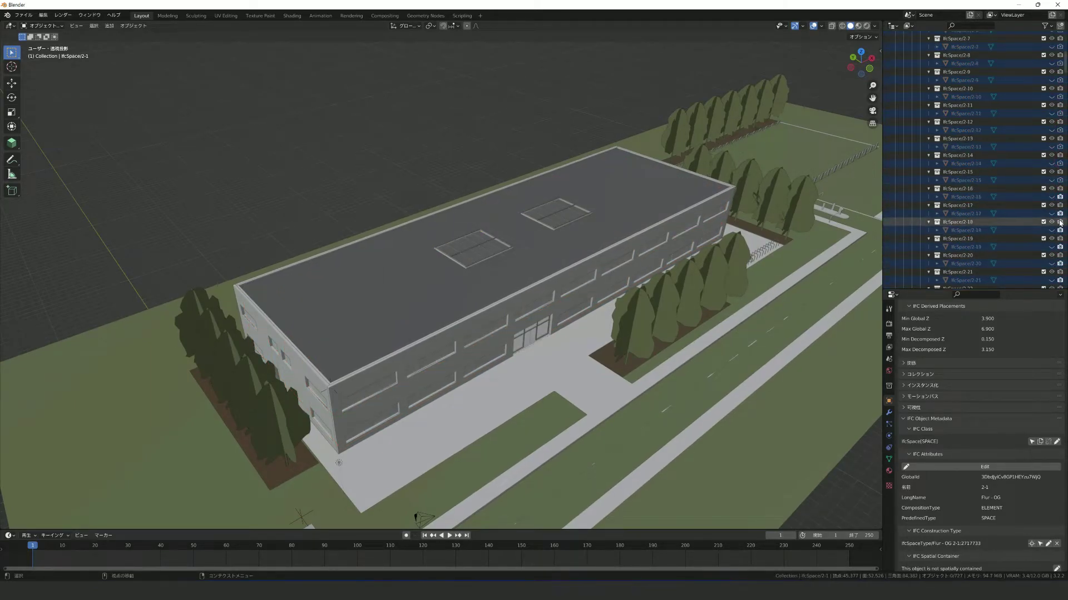
scroll(1060, 211, "down", 5)
scroll(1060, 197, "down", 5)
scroll(1060, 194, "down", 5)
scroll(1057, 184, "down", 5)
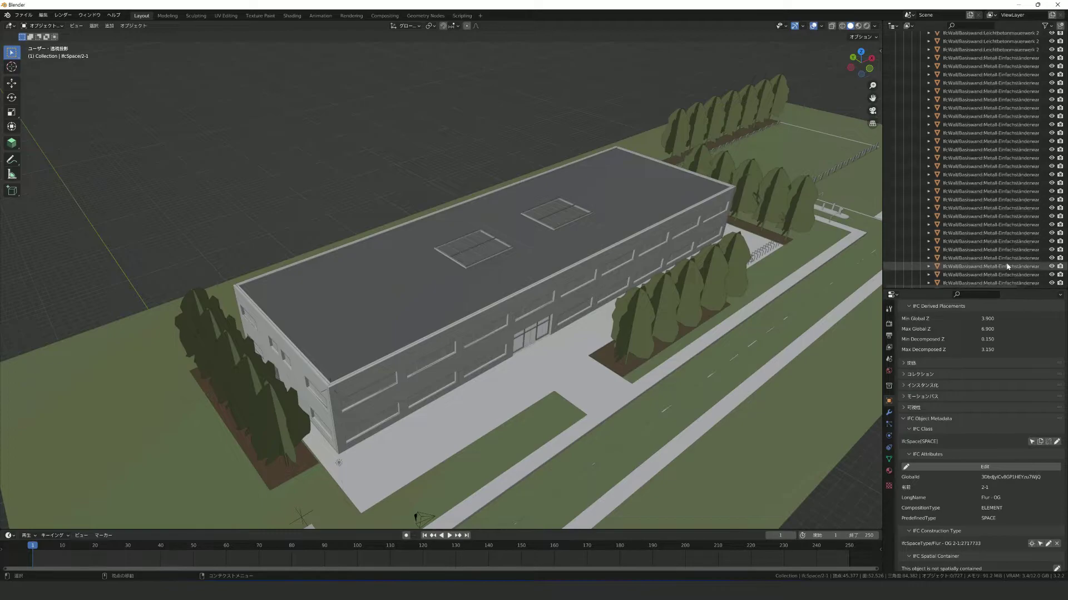
scroll(1029, 167, "down", 5)
scroll(948, 122, "up", 20)
- Expand storey B01_OKRD in the outliner, review its IfcSpace rows, and collapse it again
left_click(920, 102)
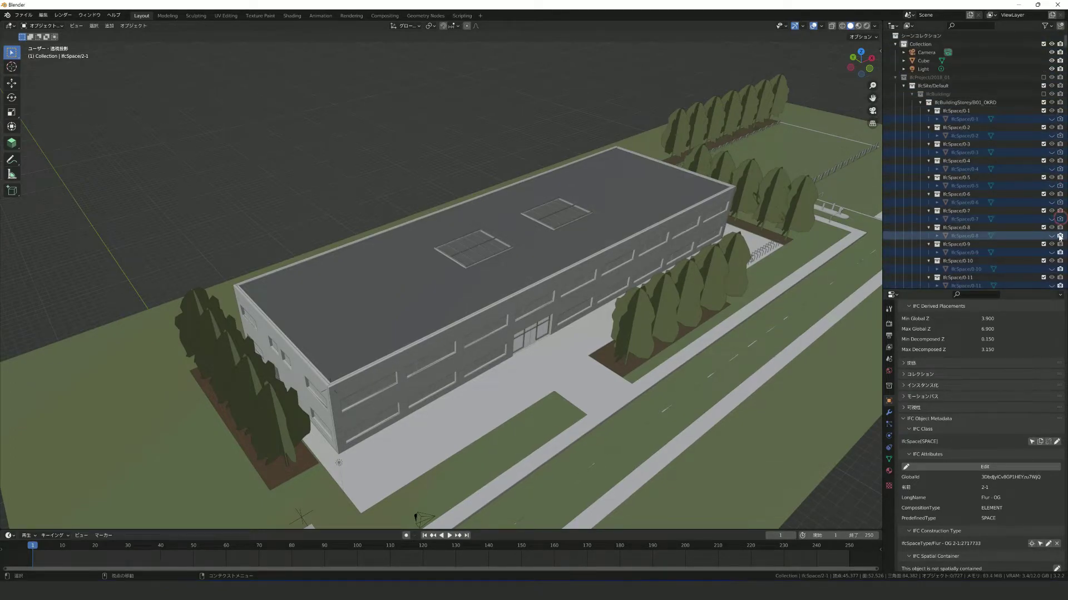
scroll(1009, 129, "down", 3)
scroll(1061, 239, "down", 10)
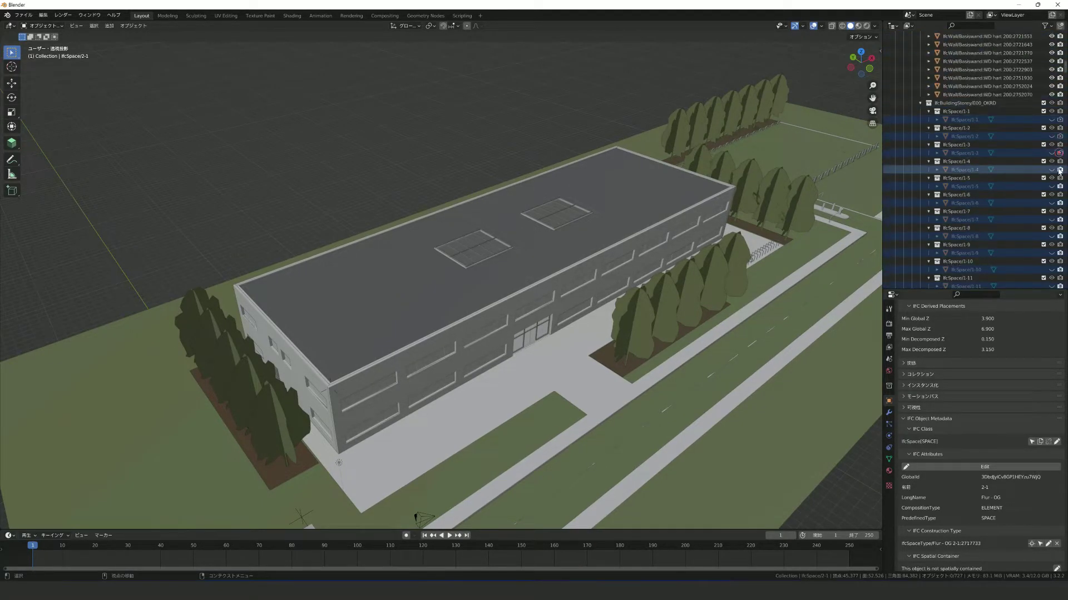
scroll(1062, 258, "down", 1)
scroll(1063, 258, "down", 1)
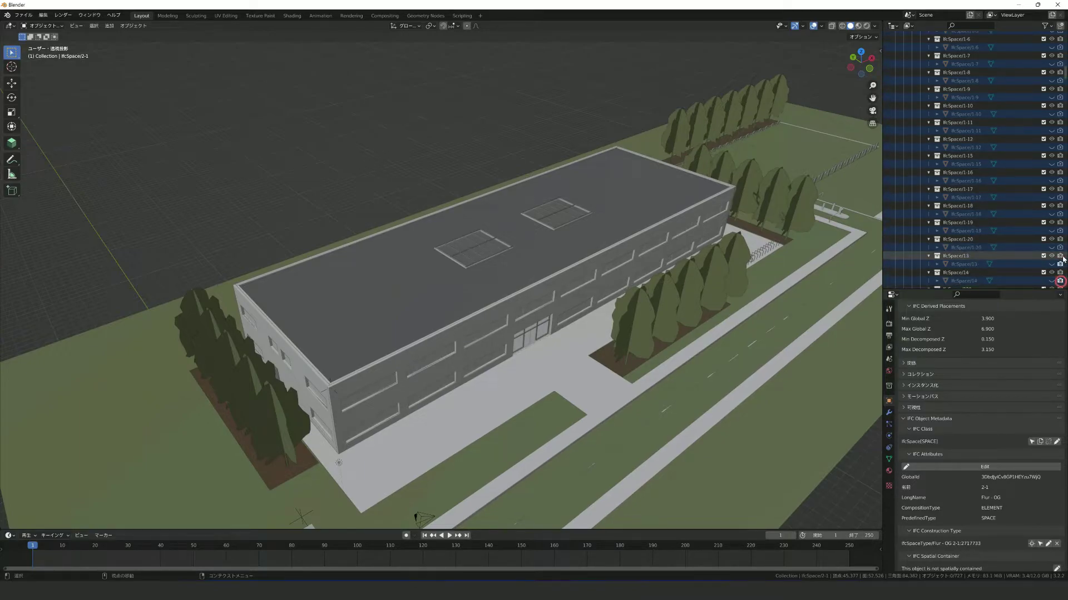
scroll(1061, 281, "down", 2)
middle_click_drag(532, 331, 584, 328)
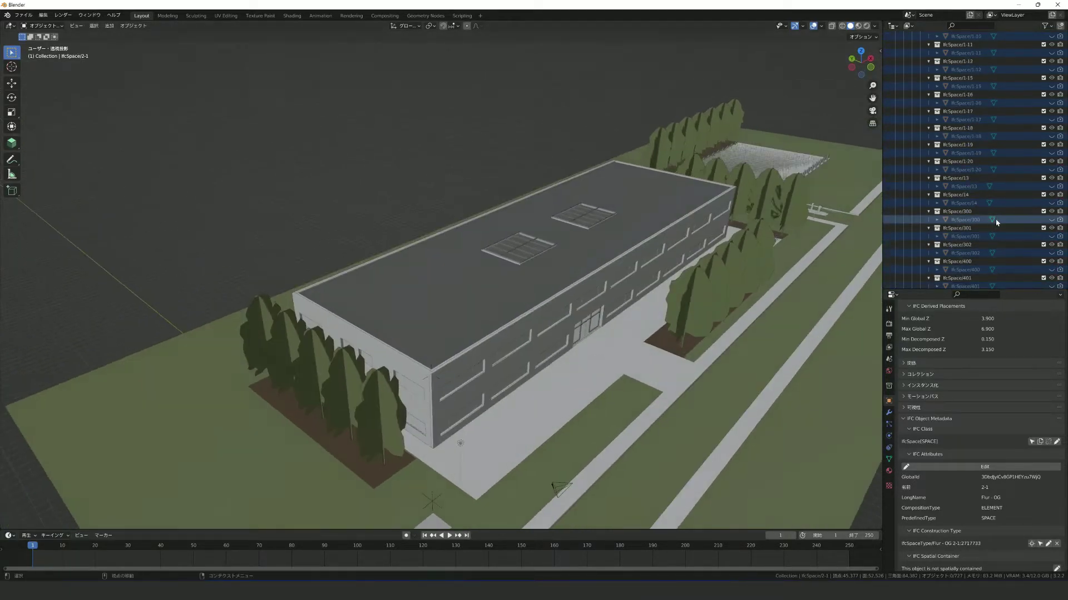
scroll(995, 145, "up", 10)
scroll(995, 146, "up", 5)
scroll(956, 136, "up", 10)
scroll(925, 129, "up", 10)
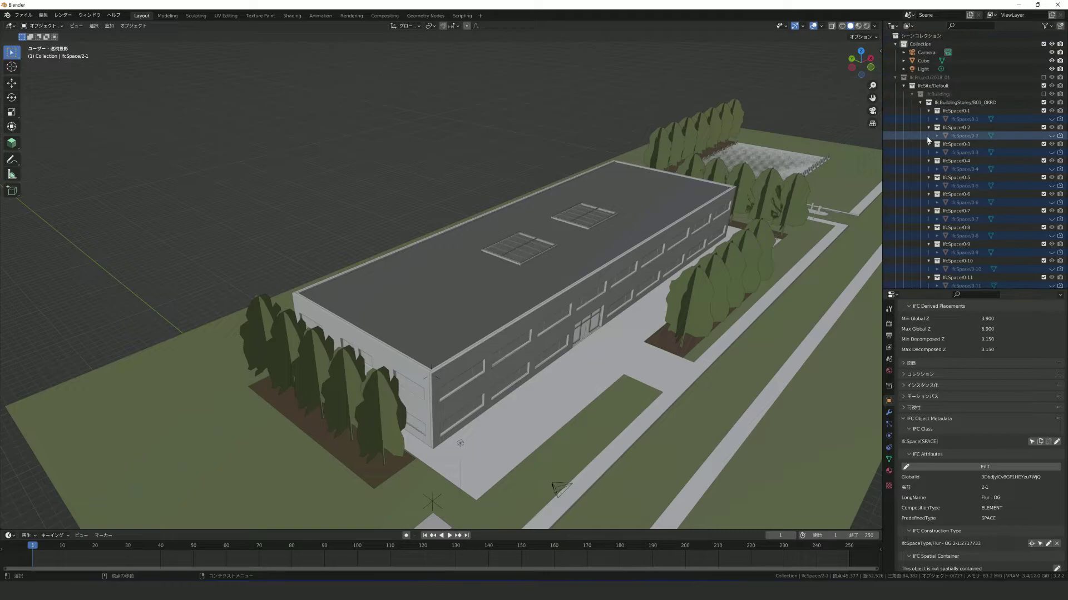
left_click(920, 103)
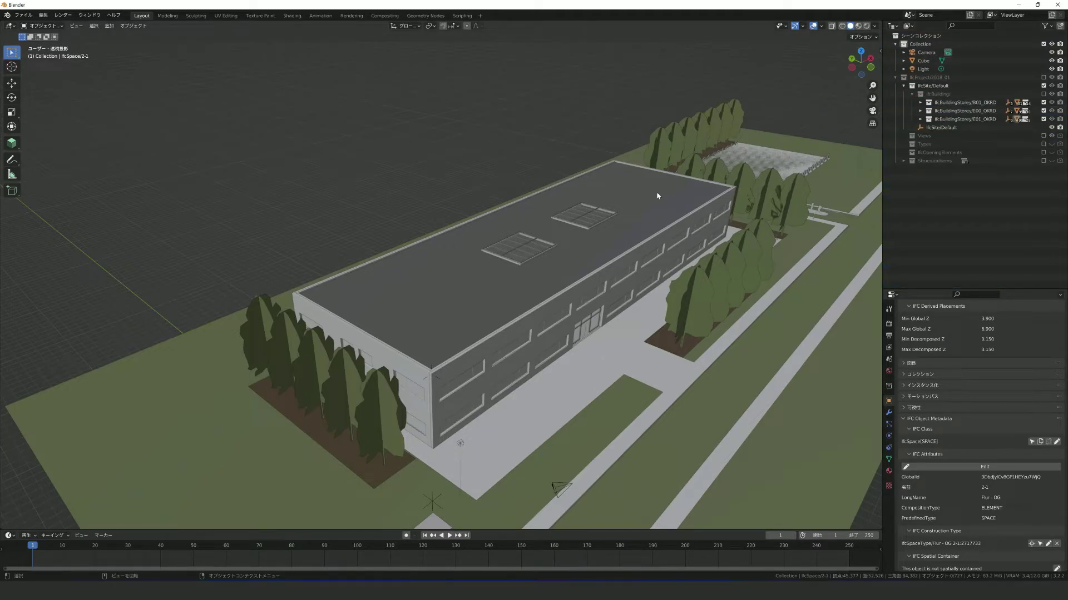
- Step the viewport shading through X-ray and wireframe to Rendered, with Cycles as render engine
left_click(832, 26)
left_click(842, 26)
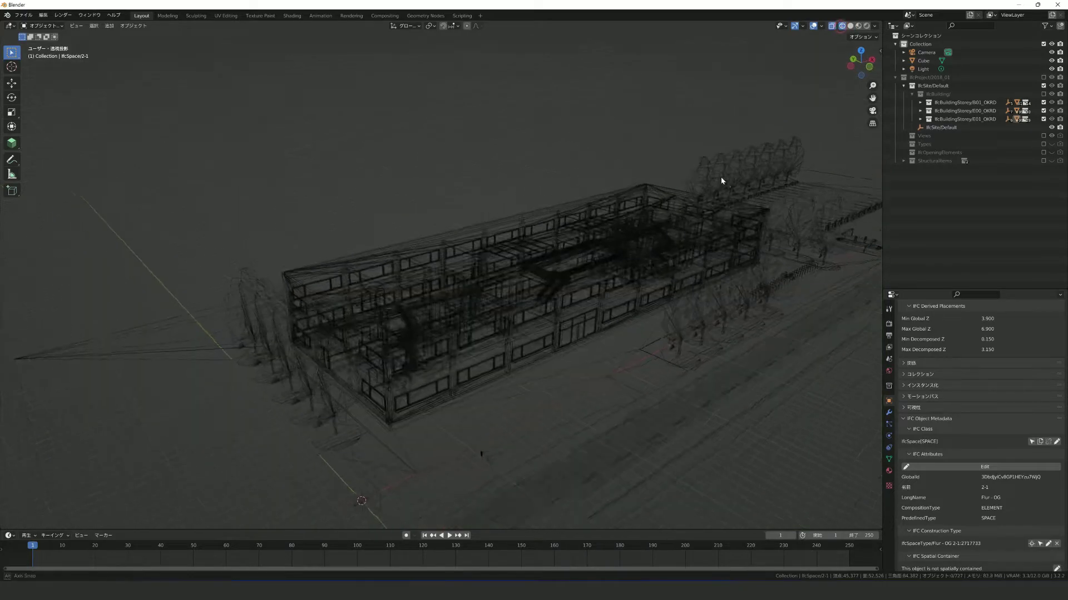
mouse_move(721, 177)
middle_mouse_down()
mouse_move(738, 167)
mouse_move(753, 184)
mouse_move(619, 245)
middle_mouse_up()
scroll(619, 244, "up", 3)
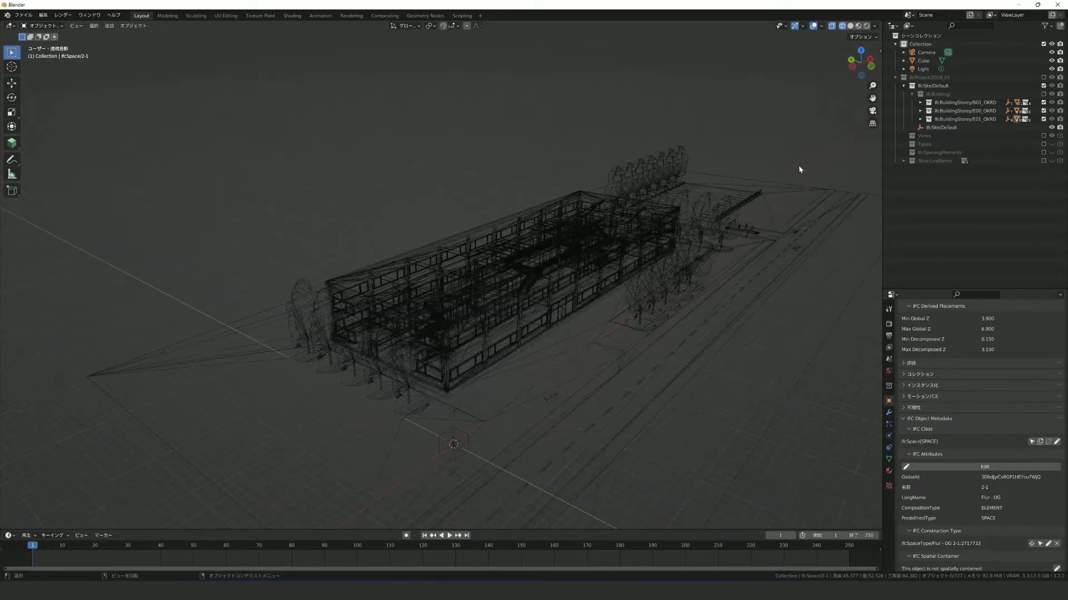
left_click(850, 25)
left_click(866, 26)
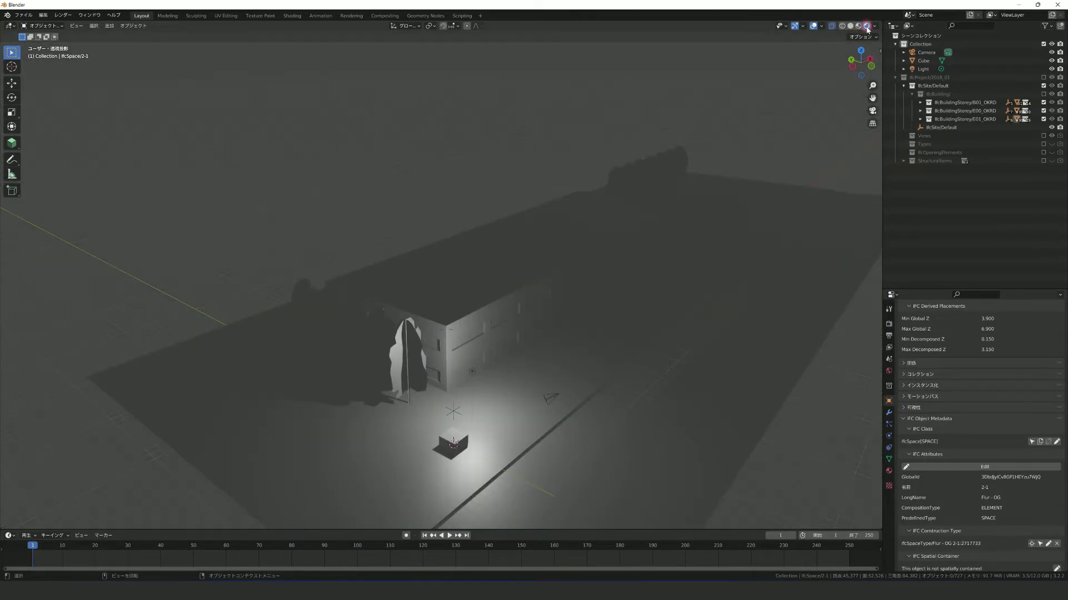
scroll(732, 224, "up", 4)
left_click(888, 324)
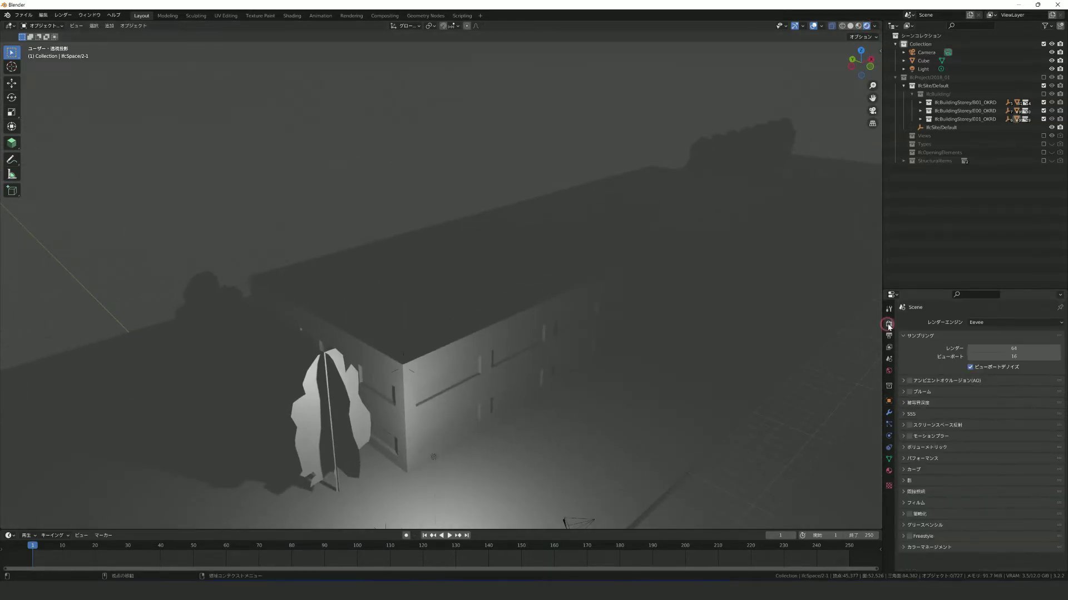
left_click(980, 350)
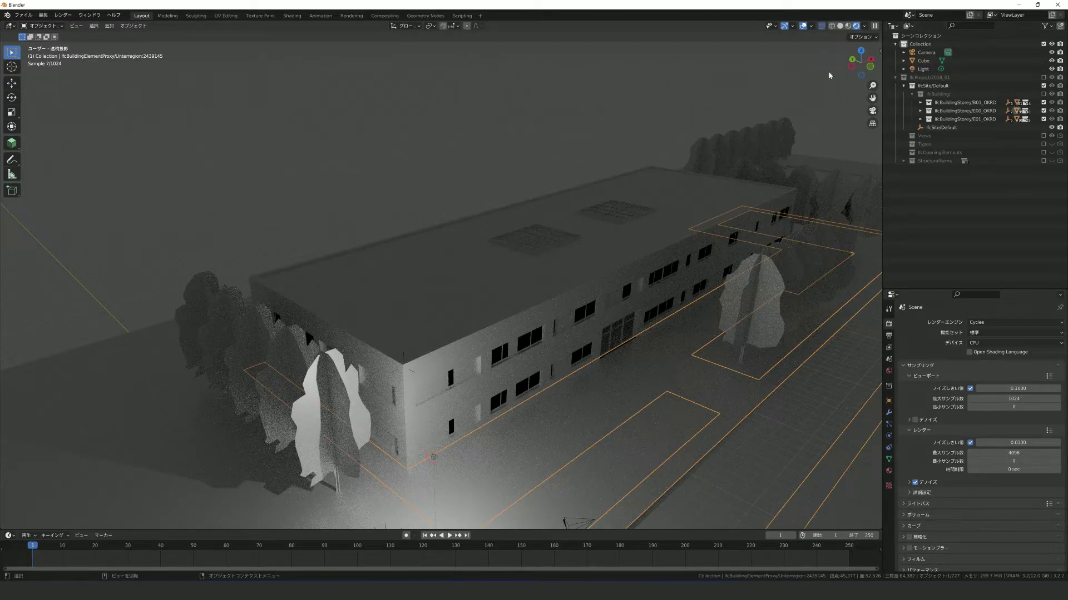
- Move the sun light up and across in top view, then return to a perspective view
left_click(929, 71)
scroll(507, 372, "down", 2)
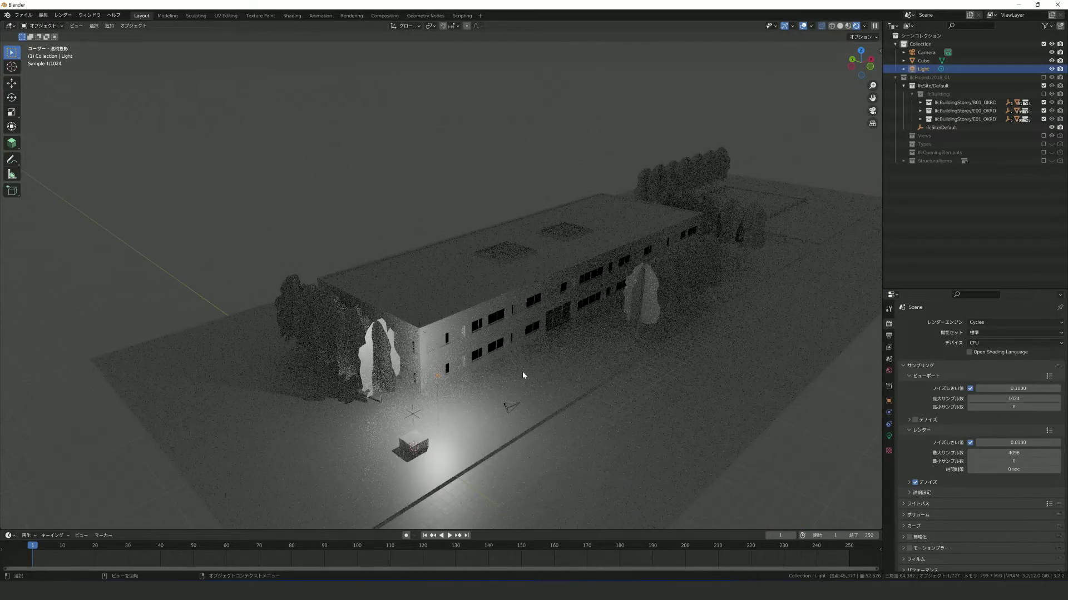
key("g")
left_click(602, 255)
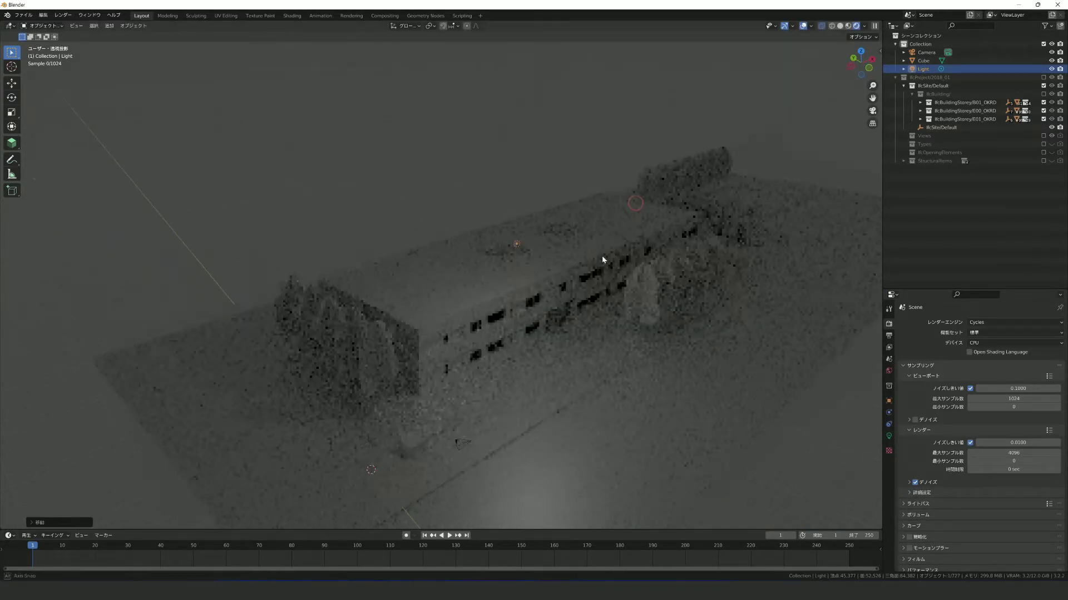
key("KP_7")
left_click(687, 287)
mouse_move(686, 287)
middle_mouse_down()
mouse_move(538, 247)
mouse_move(636, 321)
mouse_move(556, 250)
middle_mouse_up()
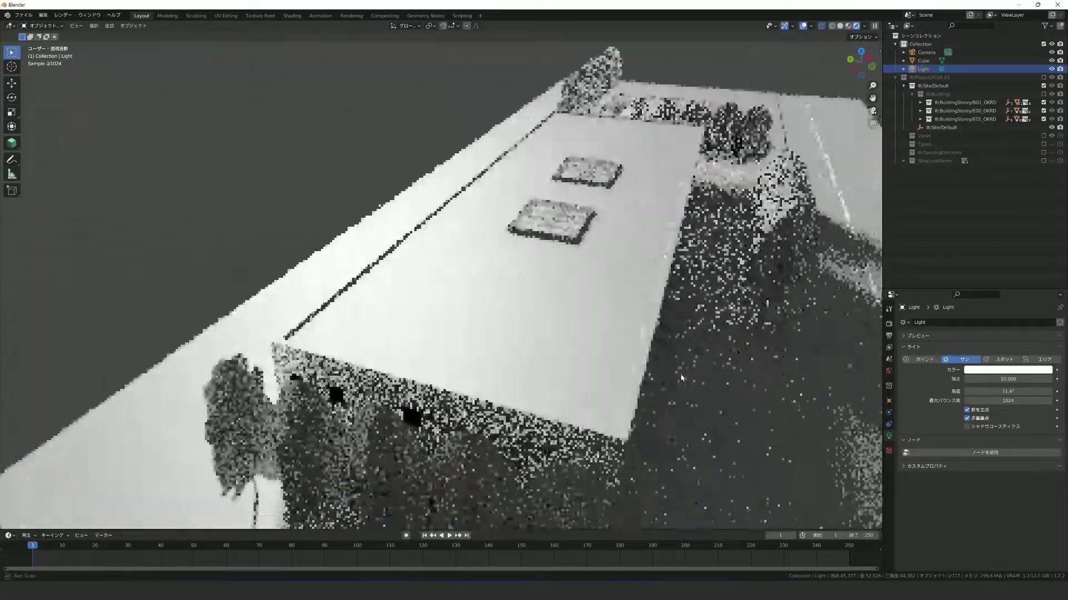
- Select a tree and adjust the green base colour of its material
left_click(683, 184)
left_click(888, 471)
left_click(1012, 430)
left_click(1001, 344)
- Select the grass slab of the site and inspect its material
left_click(746, 341)
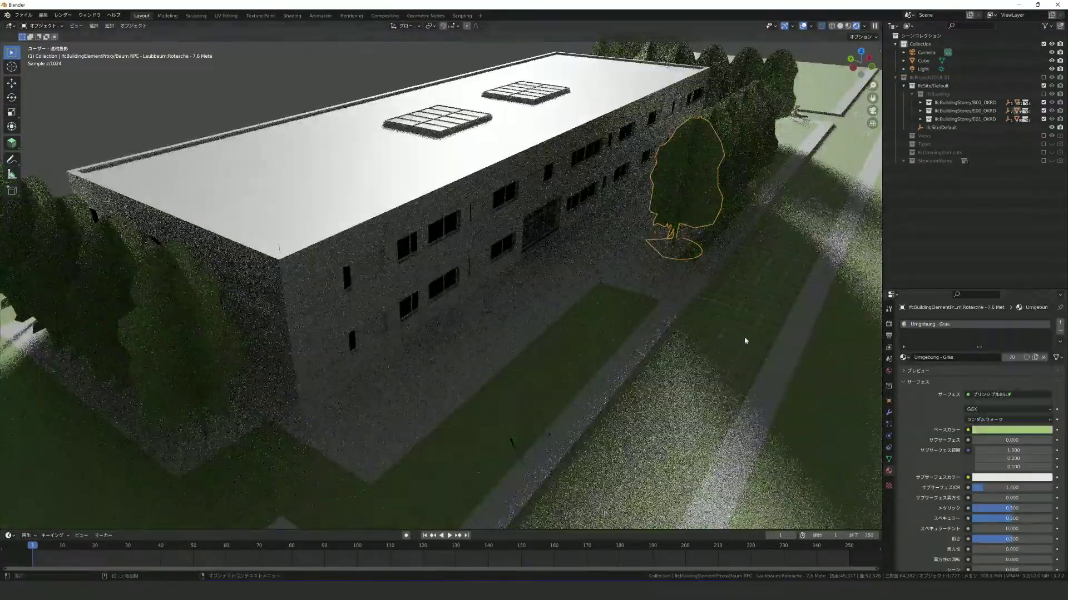
scroll(746, 341, "down", 5)
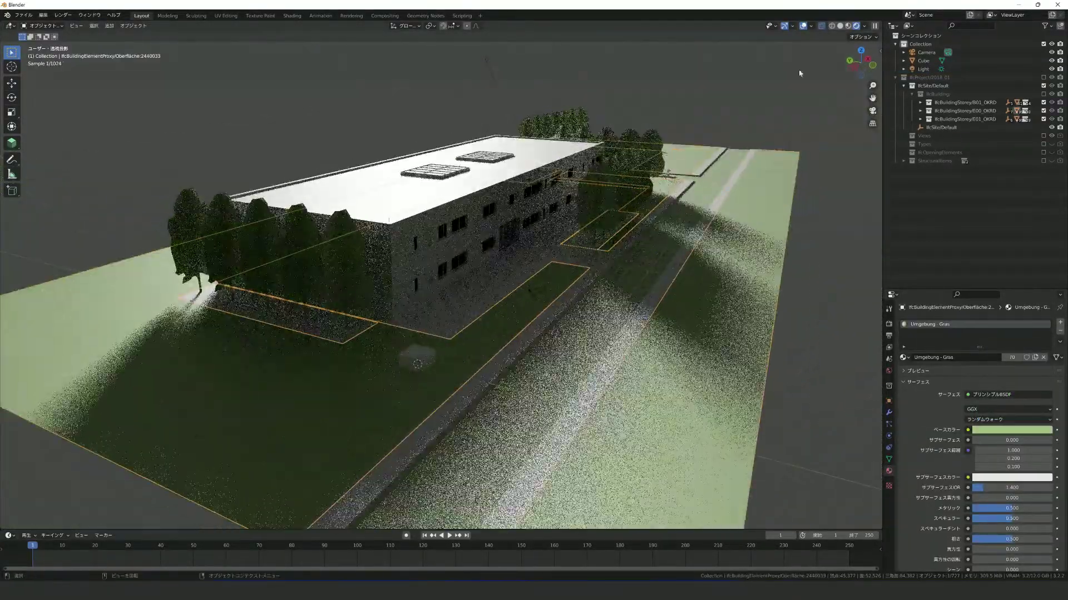
mouse_move(800, 73)
middle_mouse_down()
mouse_move(728, 165)
mouse_move(848, 230)
middle_mouse_up()
left_click(849, 230)
scroll(641, 203, "up", 3)
middle_click_drag(641, 203, 589, 234)
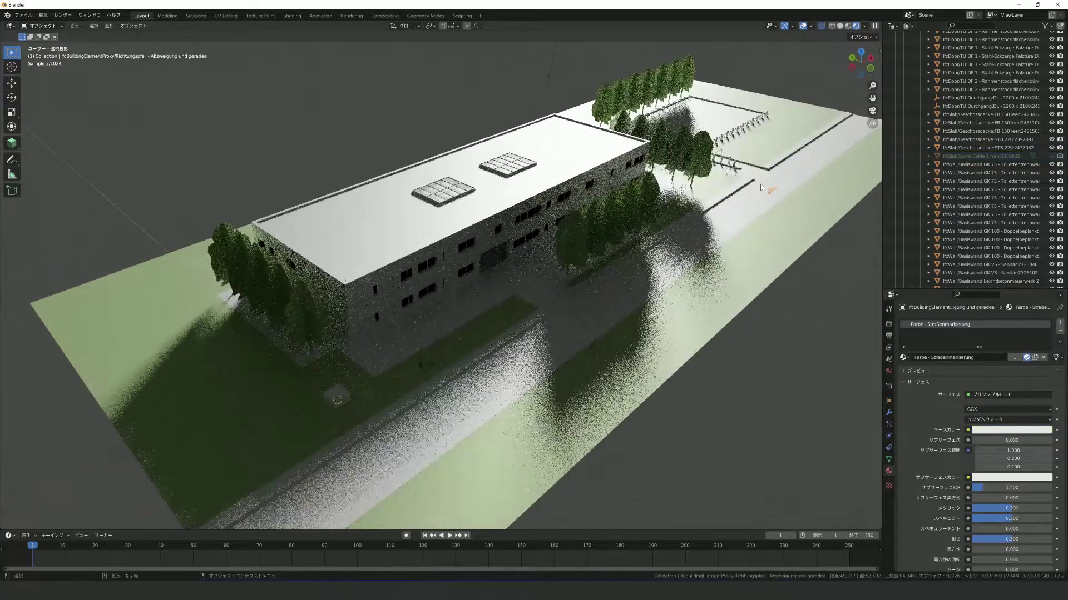
scroll(590, 233, "up", 3)
- Check the asphalt road colour and a window's material, then begin adding a light
left_click(1012, 430)
left_click(673, 255)
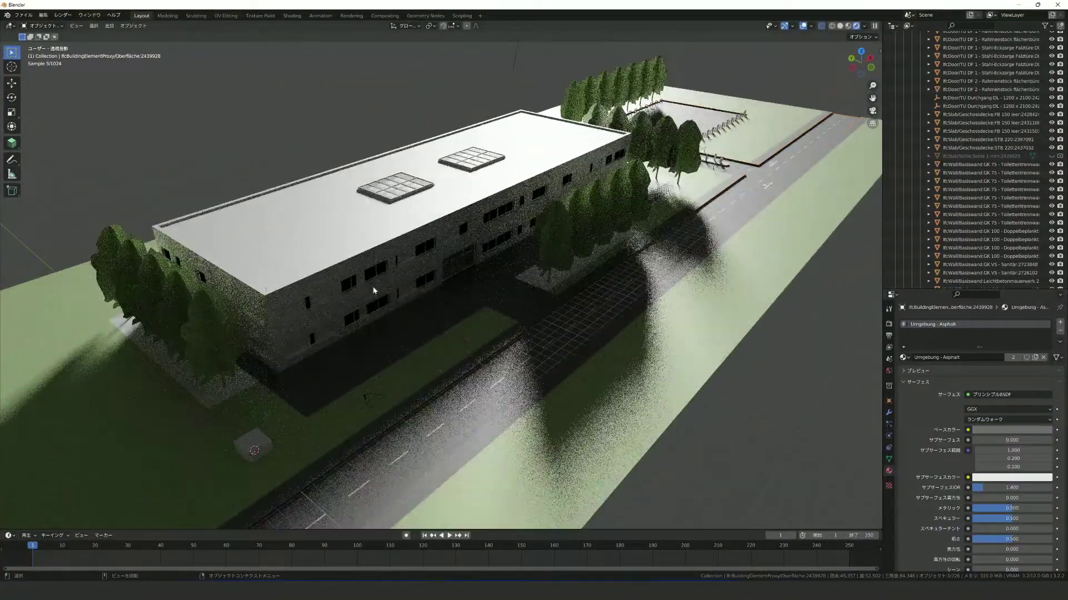
left_click(356, 281)
scroll(366, 293, "up", 5)
scroll(365, 290, "down", 5)
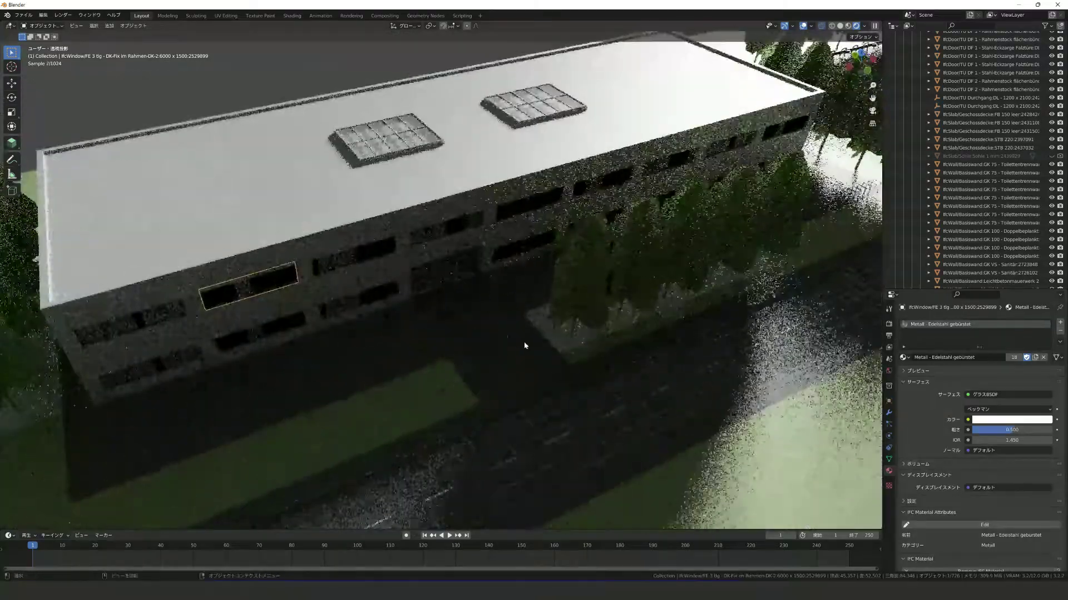
mouse_move(470, 358)
middle_mouse_down()
mouse_move(606, 381)
mouse_move(538, 395)
mouse_move(167, 248)
middle_mouse_up()
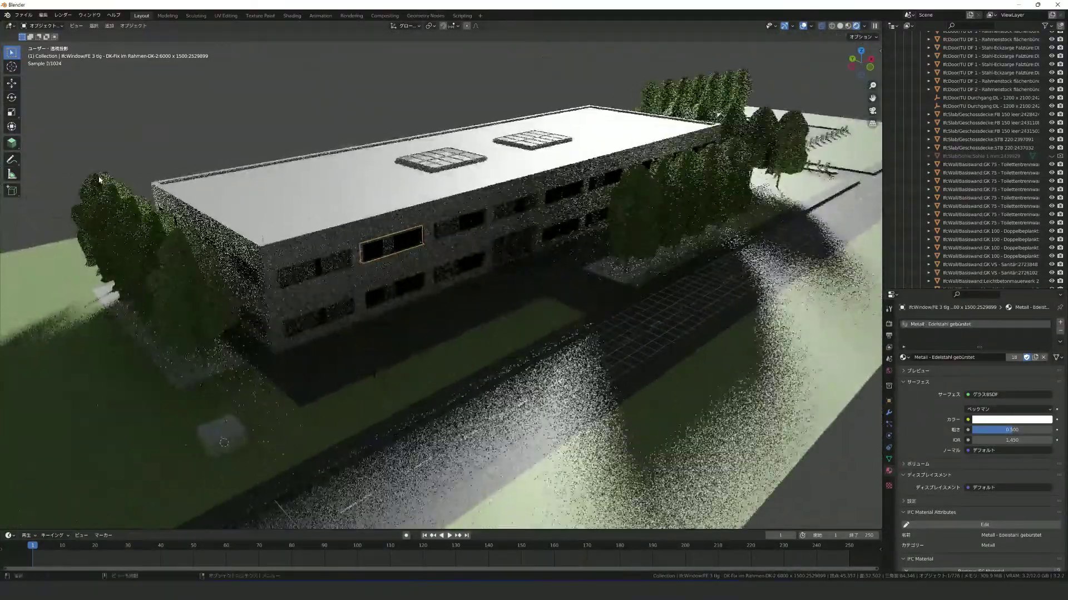
key("shift+a")
- Add a point light and set its power to 10000 W
left_click(235, 250)
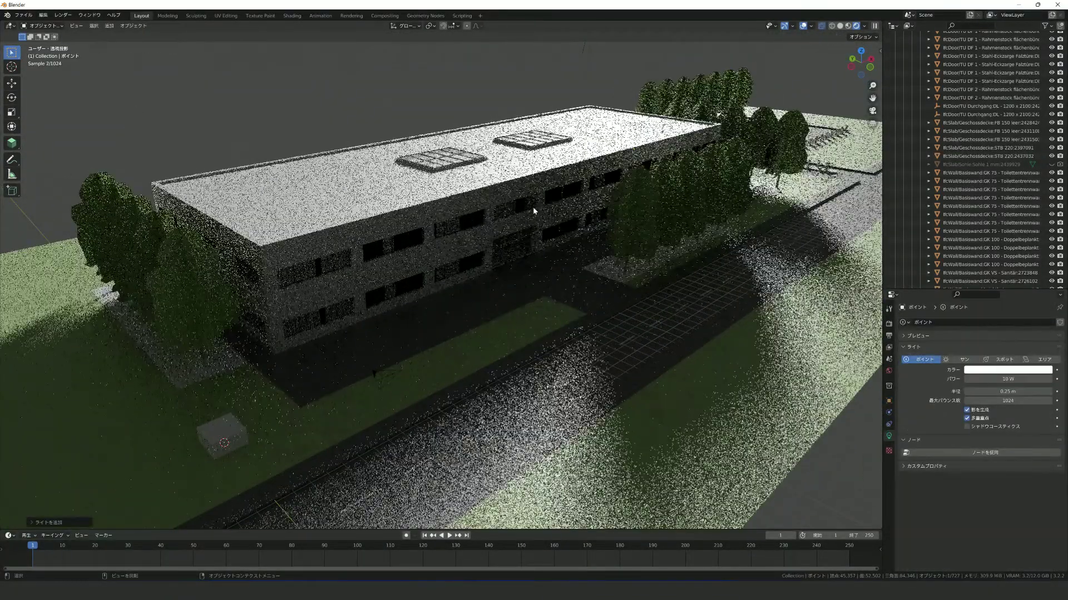
key("KP_7")
key("KP_3")
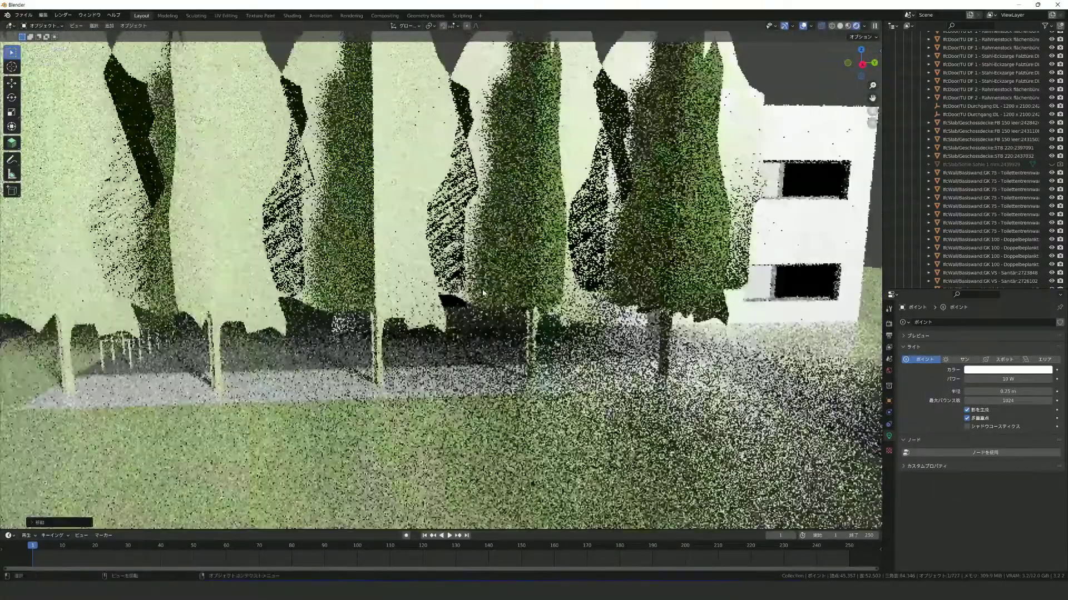
mouse_move(323, 243)
middle_mouse_down()
mouse_move(373, 160)
mouse_move(531, 299)
middle_mouse_up()
scroll(374, 160, "up", 3)
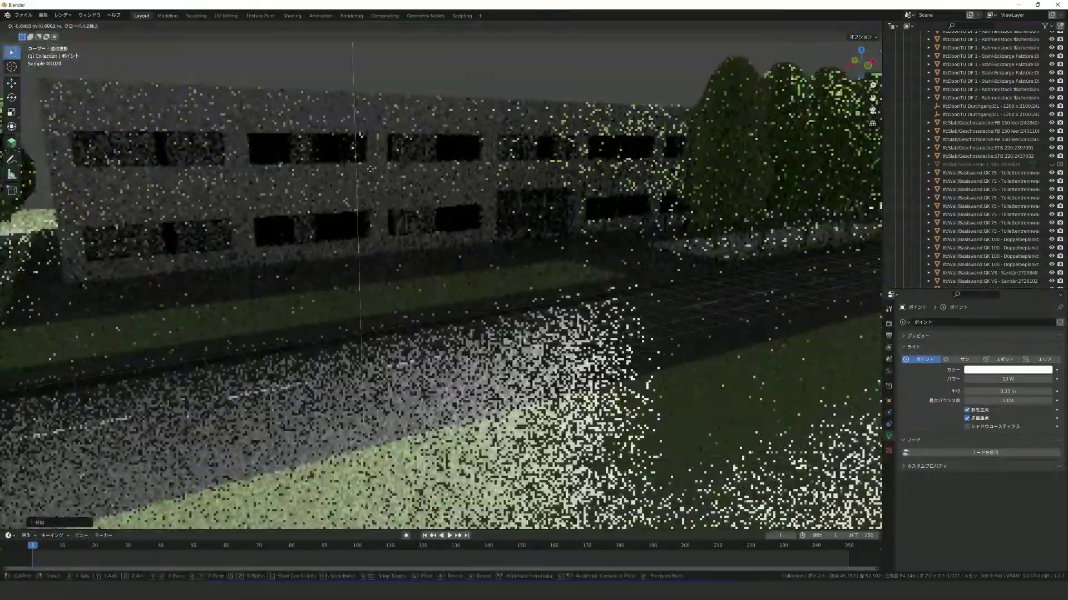
double_click(1008, 379)
type("10000")
key("Return")
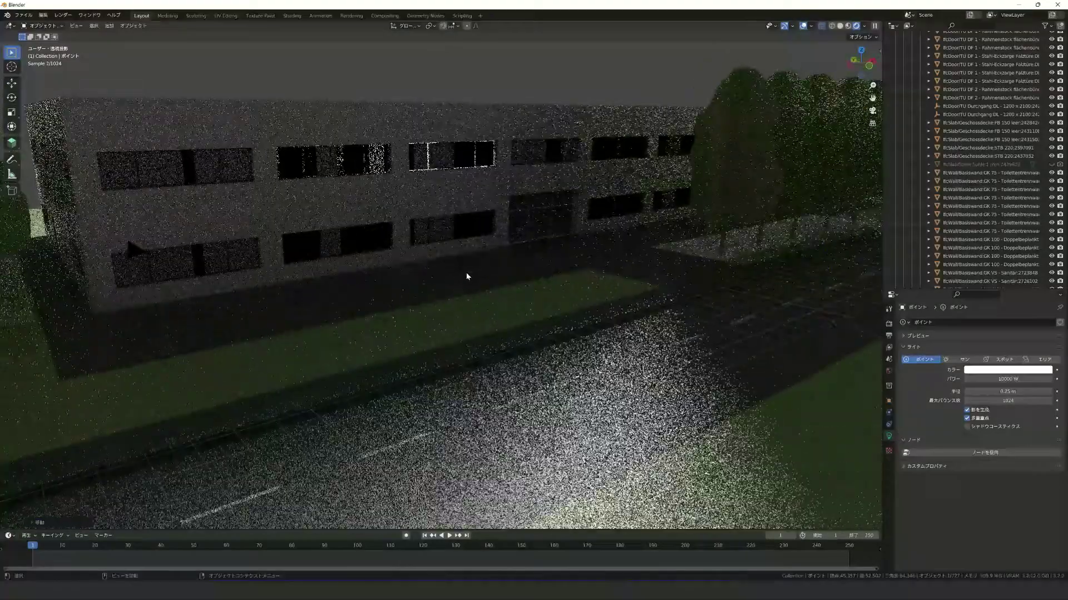
- Try an orange point light colour, then set it back to white
left_click(1007, 369)
left_click(999, 275)
key("KP_7")
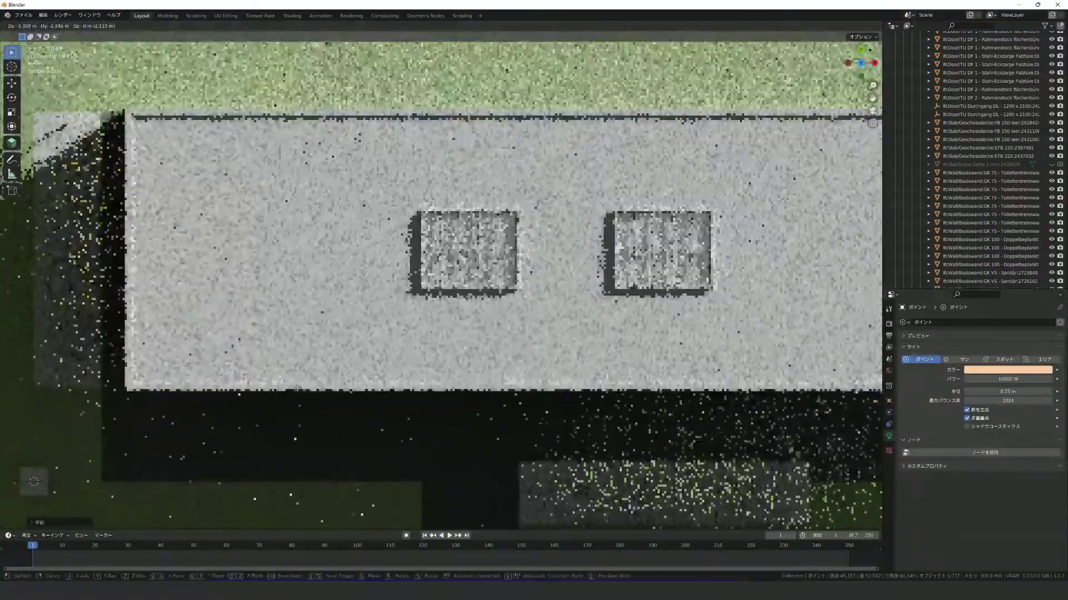
middle_click_drag(456, 292, 348, 340)
scroll(348, 340, "up", 3)
mouse_move(358, 239)
middle_mouse_down()
mouse_move(570, 325)
mouse_move(367, 250)
middle_mouse_up()
left_click(1007, 370)
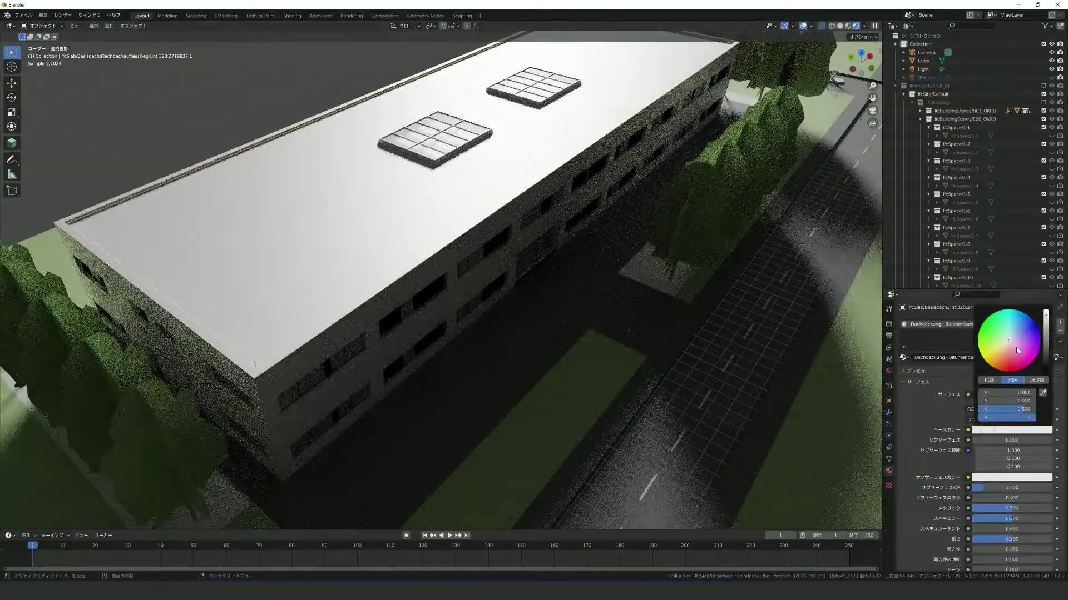
- Give the facade wall material a roughness of 0.5
left_click(556, 234)
left_click(889, 471)
double_click(1012, 517)
type("0.5")
key("Return")
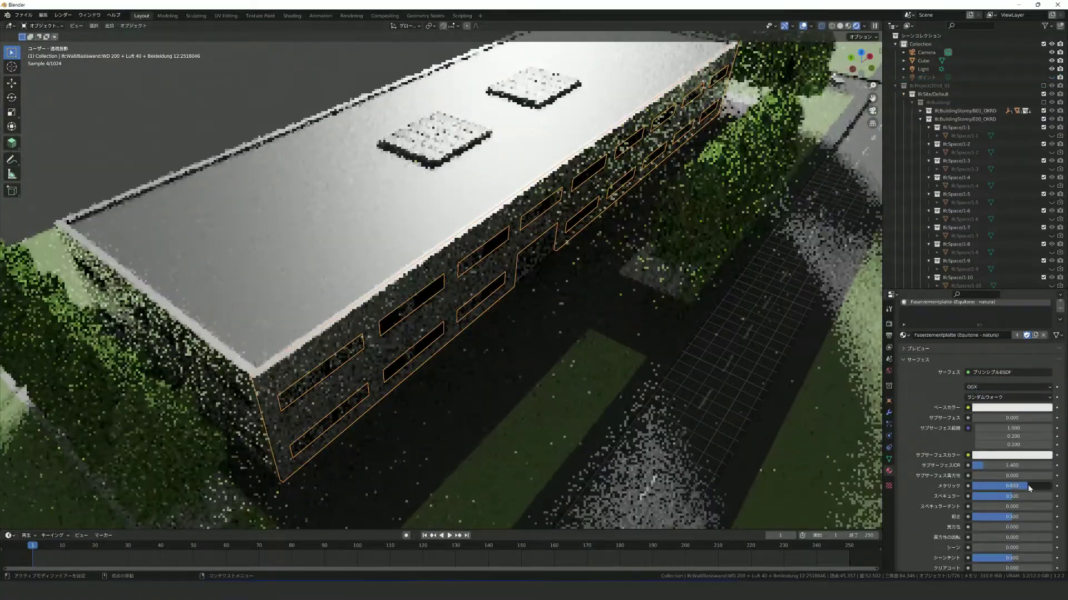
- Select the sun light and orbit out to view the whole building
middle_click_drag(556, 278, 778, 195)
scroll(778, 194, "up", 5)
left_click(923, 68)
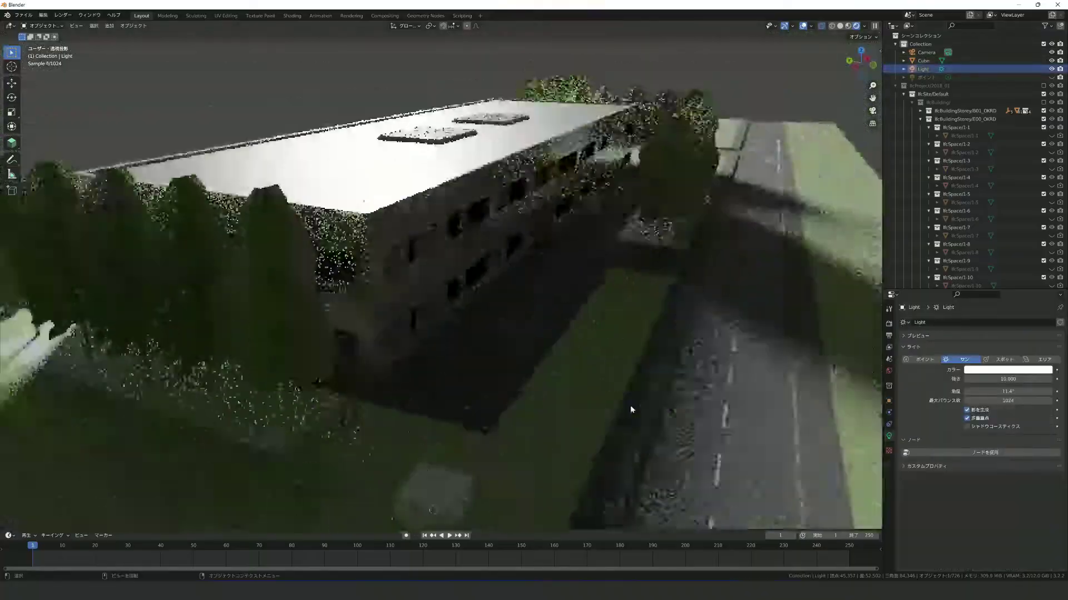
middle_click_drag(556, 278, 500, 233)
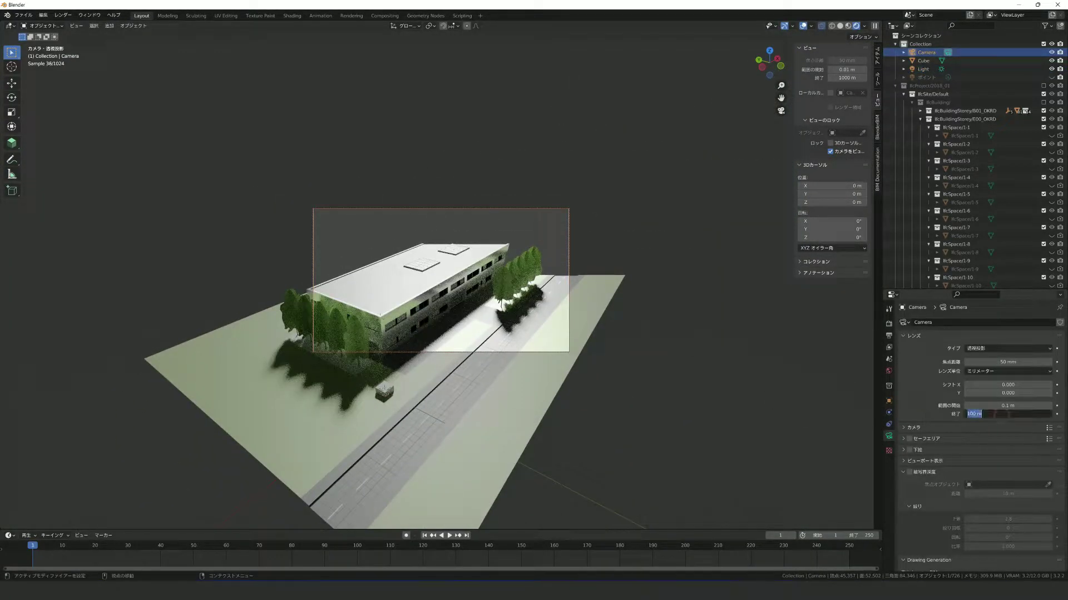
- Warm the sun light's colour to peach
scroll(564, 400, "down", 5)
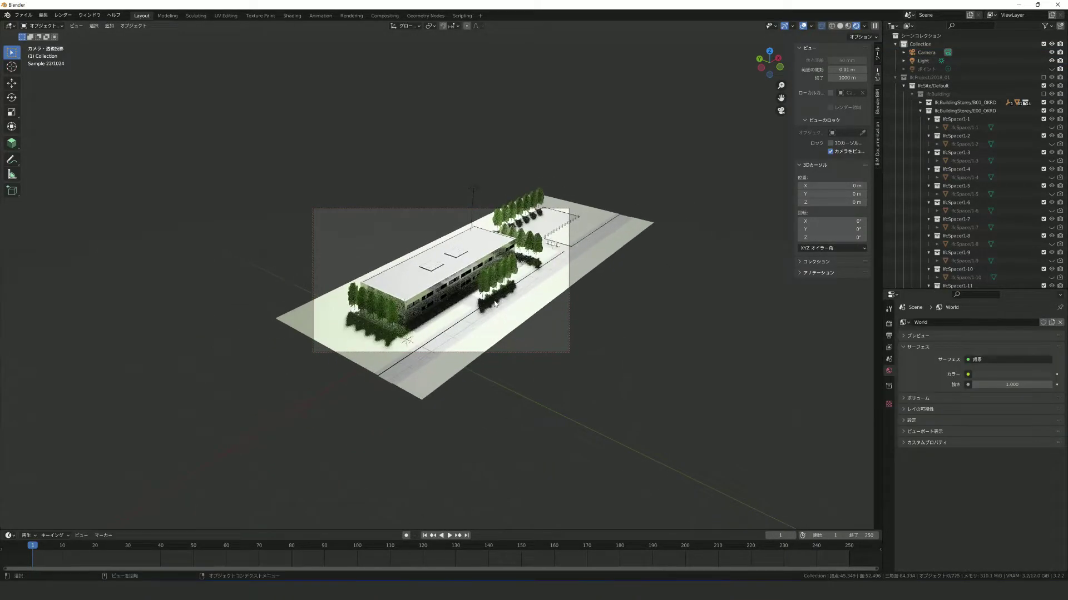
left_click(923, 61)
left_click(1019, 369)
left_click(1006, 296)
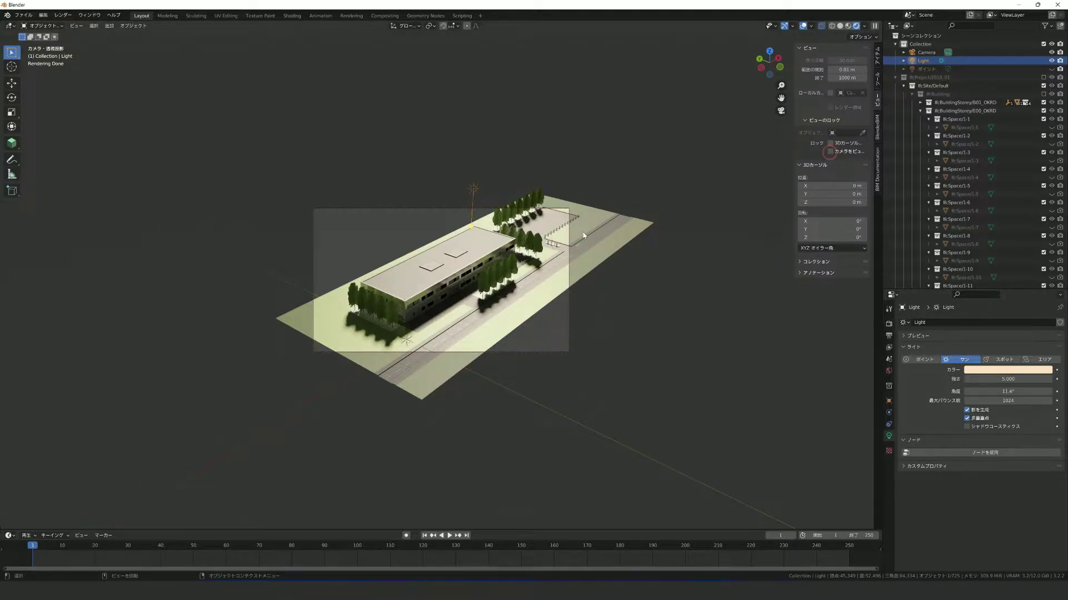
scroll(583, 235, "up", 5)
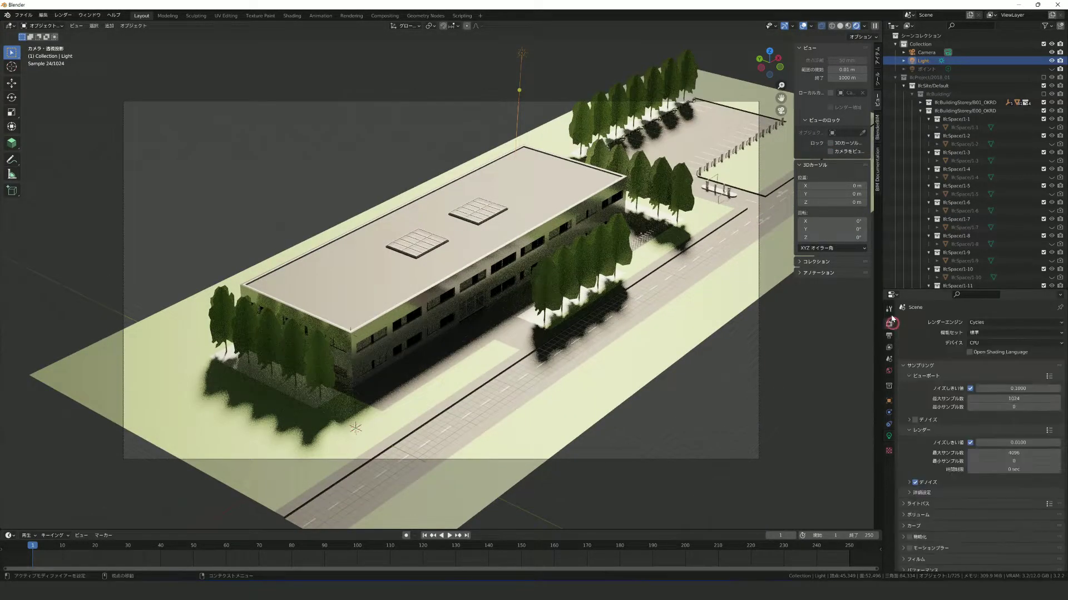
- Hide storeys E01 and E00 so only the basement storey remains visible
left_click(889, 335)
left_click(920, 110)
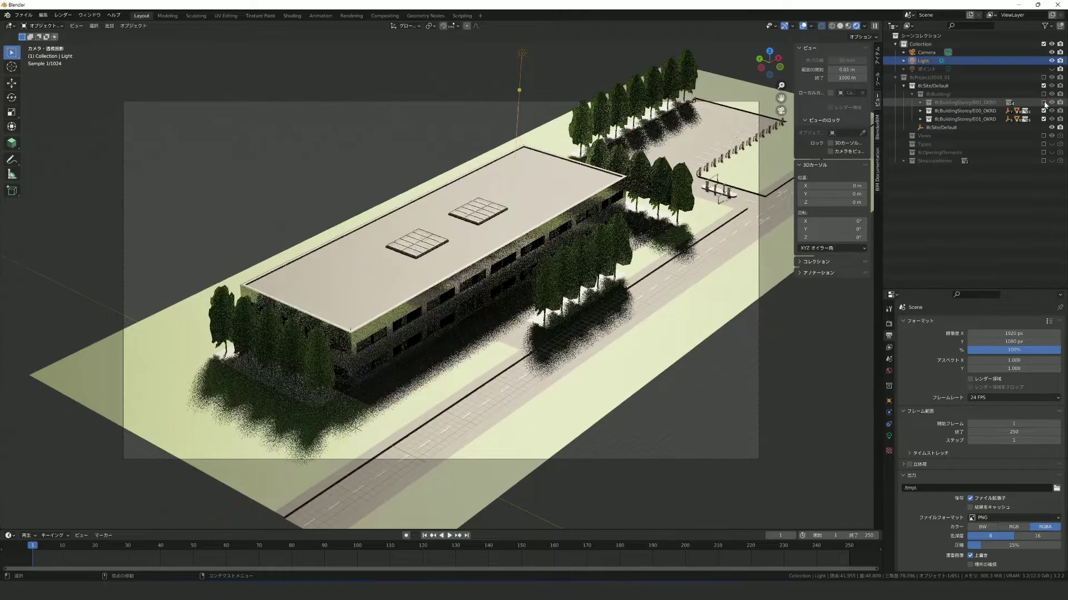
left_click(1051, 119)
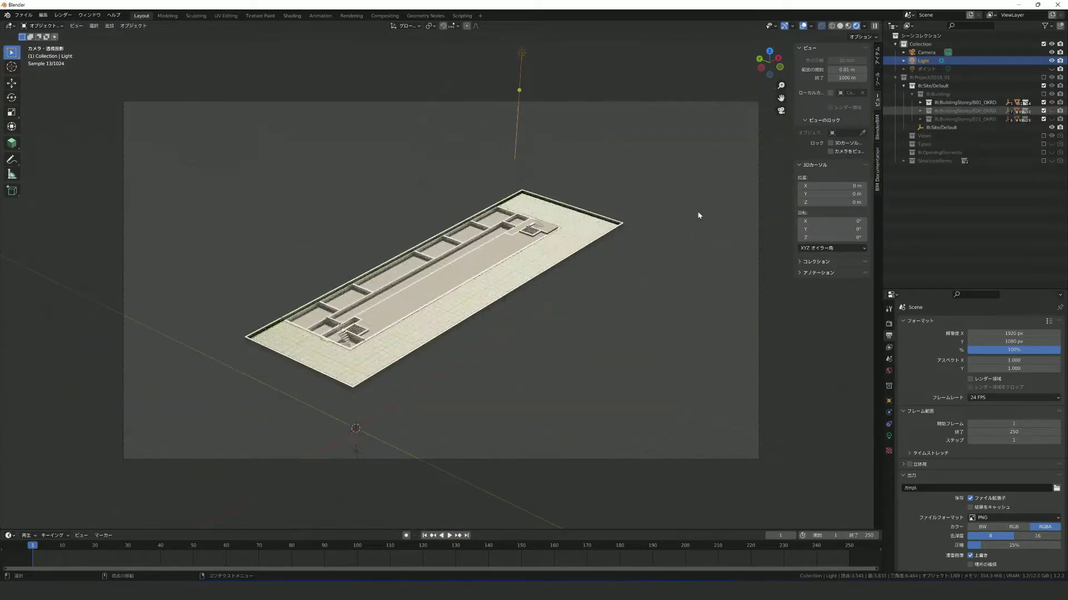
- Select the basement's IfcSpace objects 0-1 to 0-12 in the outliner and hide them
key("KP_Decimal")
scroll(1050, 156, "up", 2)
left_click_drag(1051, 62, 1051, 250)
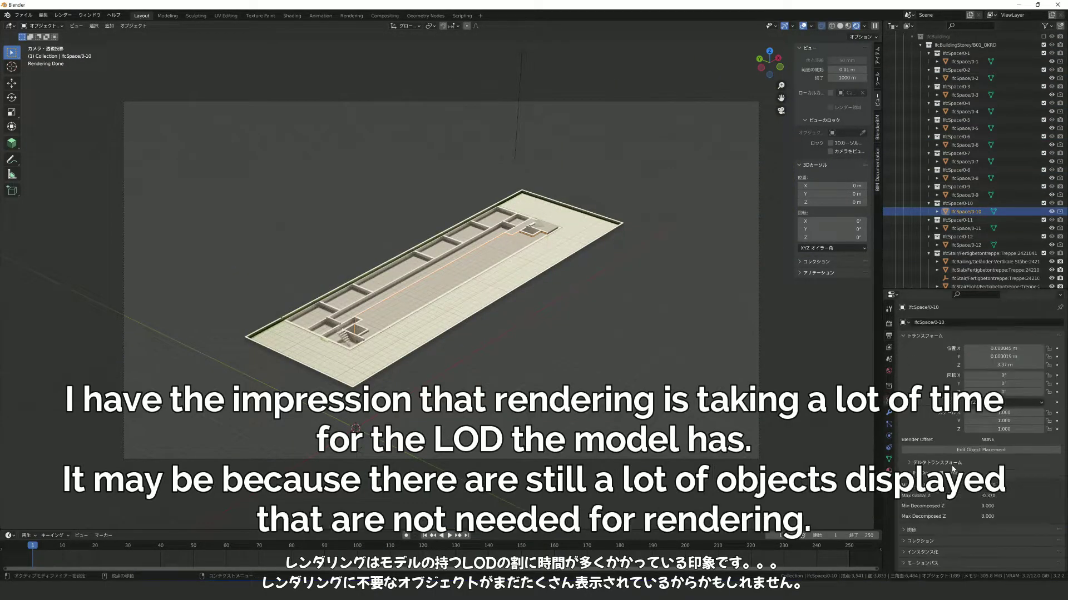
key("h")
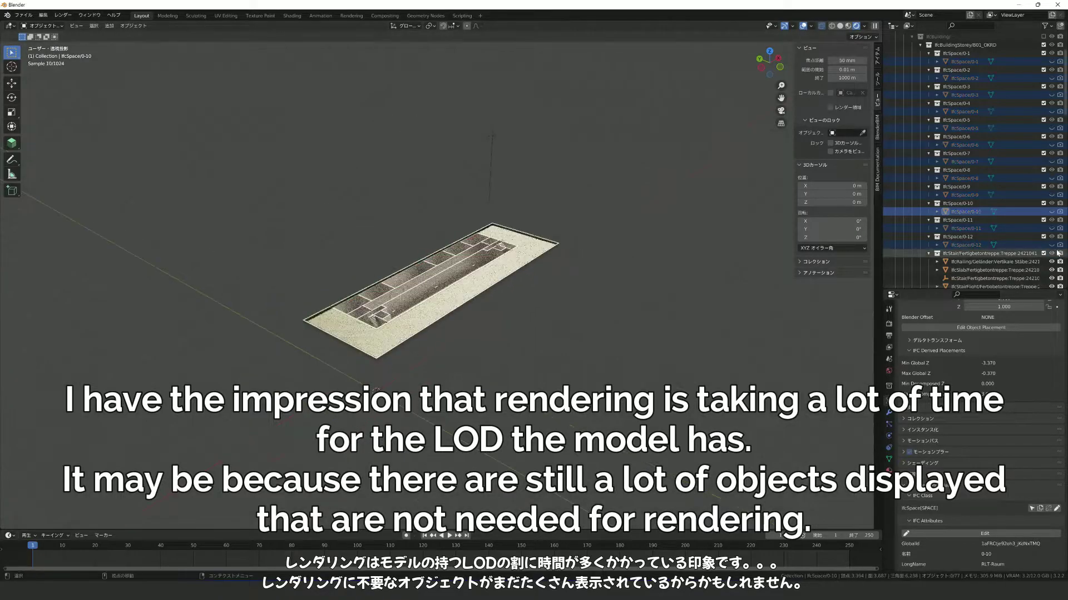